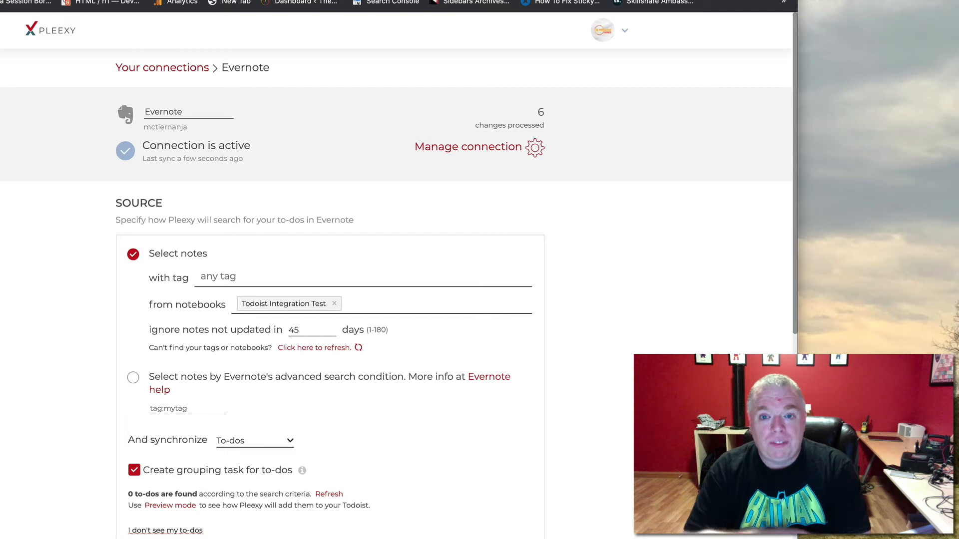
Remove the Todoist Integration Test notebook from the note source and browse the available notebooks
scroll(665, 240, "down", 5)
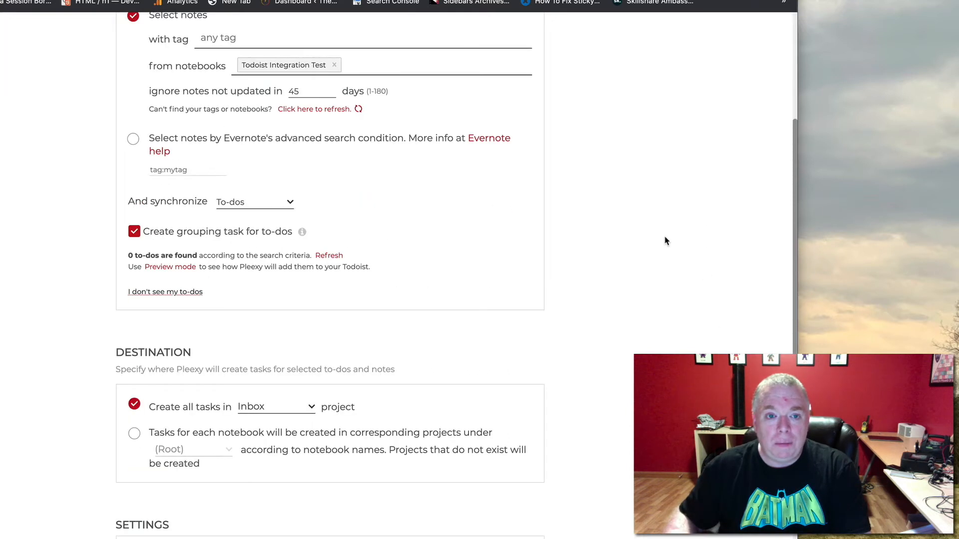
scroll(654, 237, "up", 2)
scroll(655, 236, "down", 1)
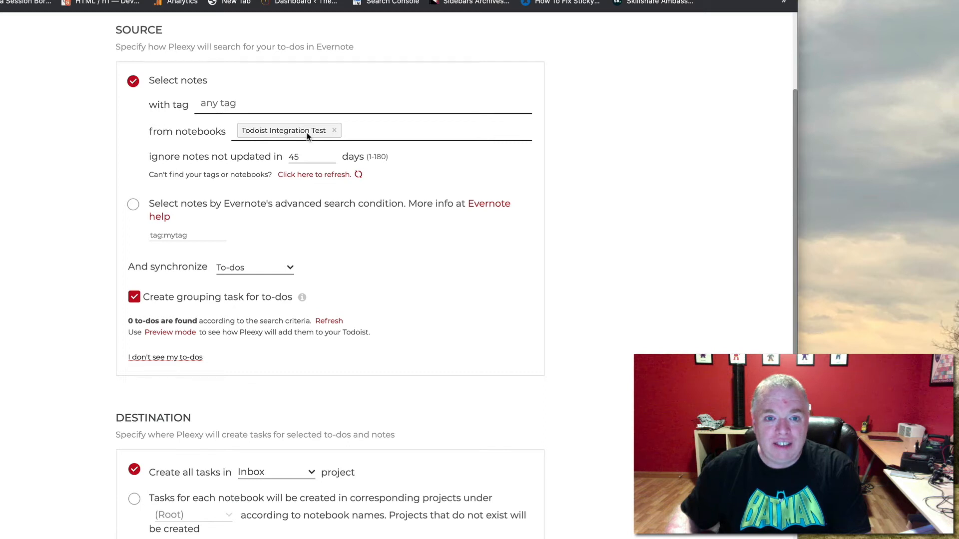
left_click(334, 131)
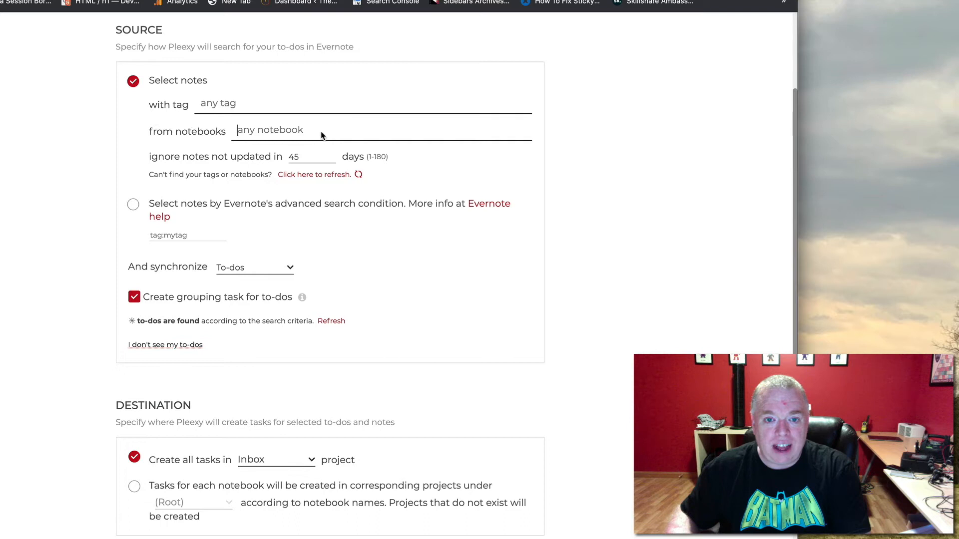
left_click(255, 130)
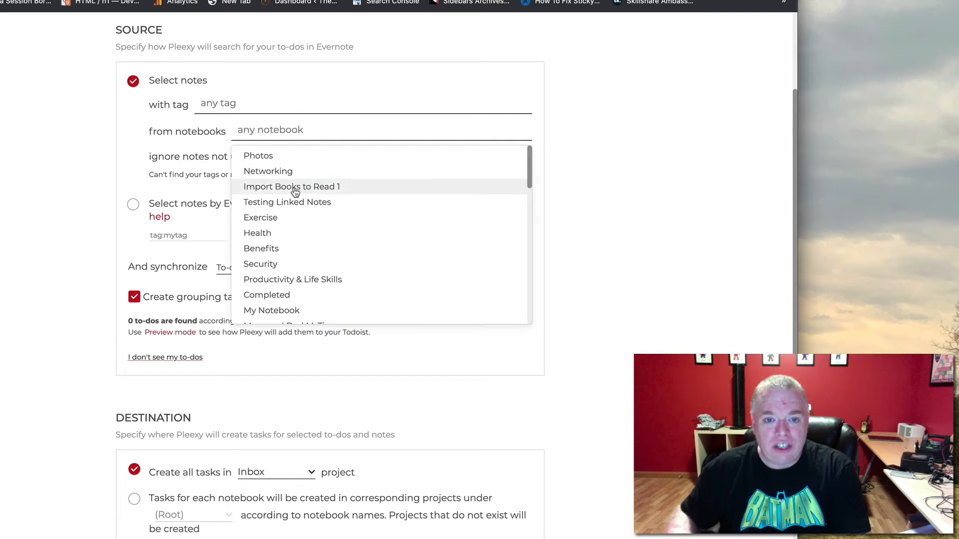
scroll(294, 214, "down", 3)
scroll(293, 214, "up", 4)
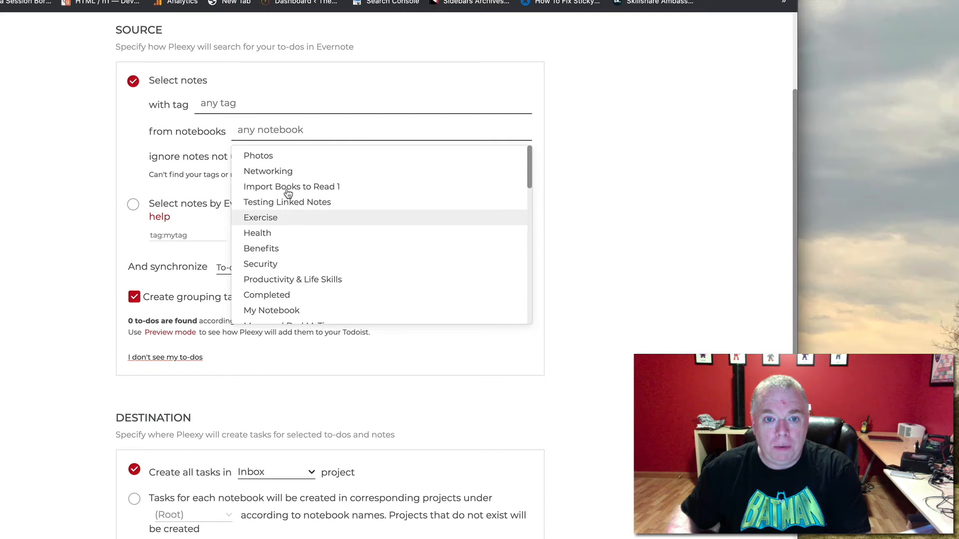
Search the source tag filter for "tod" and clear the entry again
left_click(244, 105)
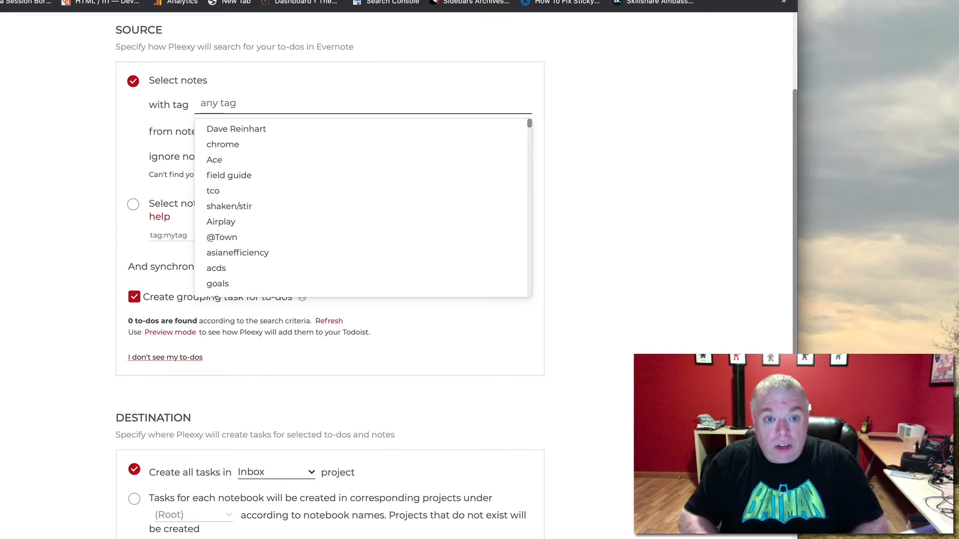
type("tod")
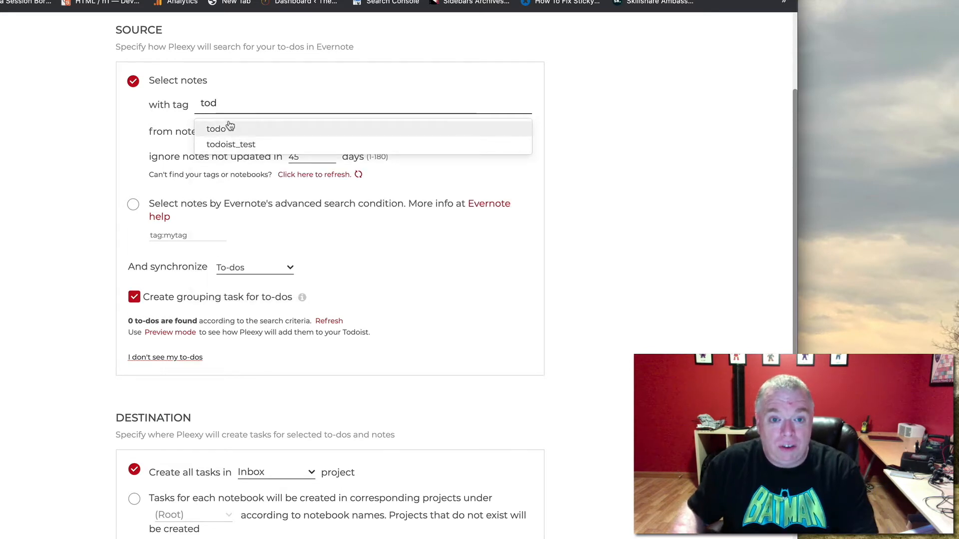
key("BackSpace")
key("BackSpace")
key("BackSpace")
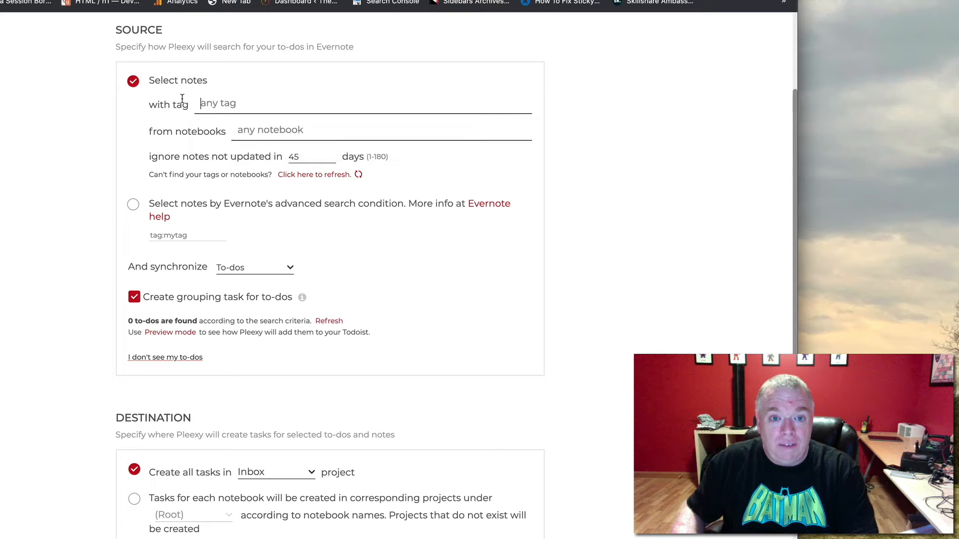
Restrict the source notes to the Todoist Integration Test notebook
left_click(247, 130)
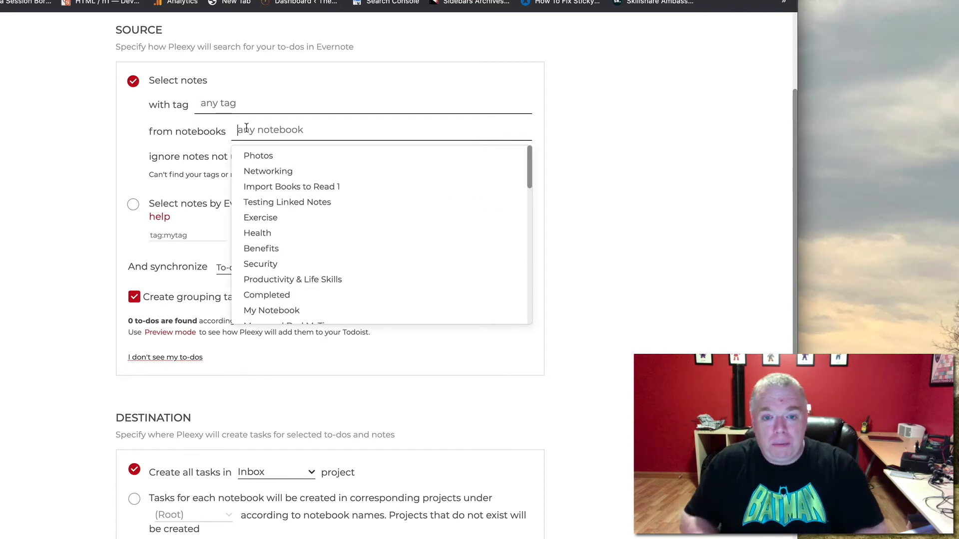
type("todo")
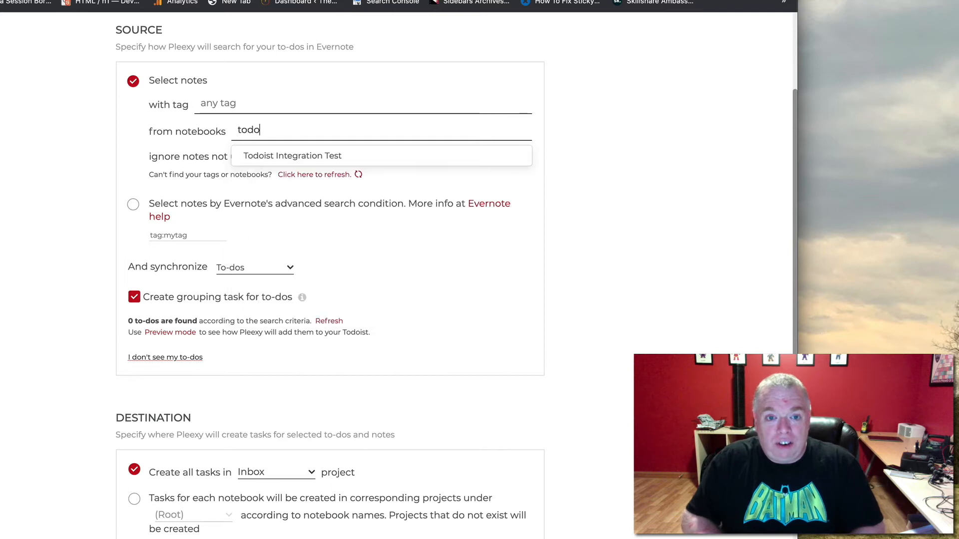
left_click(254, 156)
left_click(108, 139)
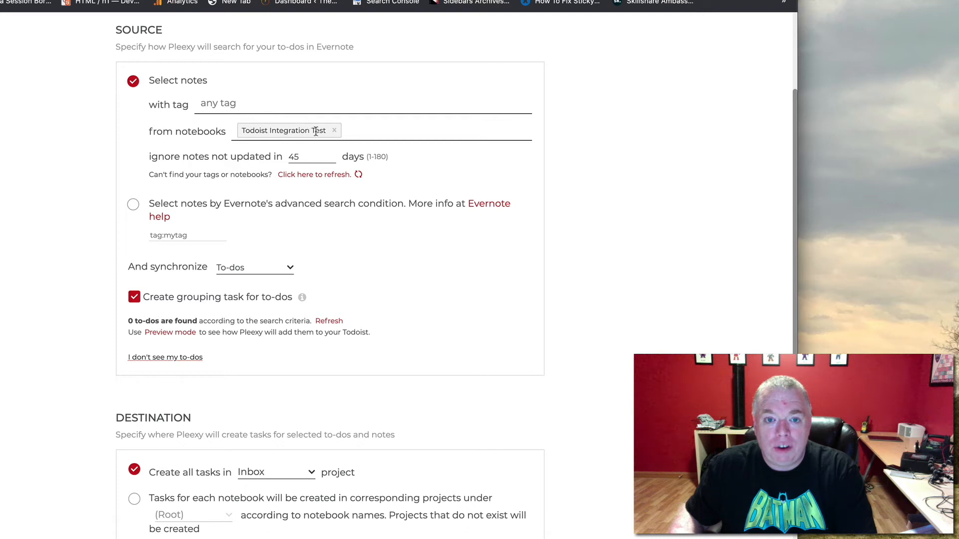
Try the destination that creates per-notebook projects, view its parent project options, and switch back to creating all tasks in Inbox
scroll(319, 131, "down", 4)
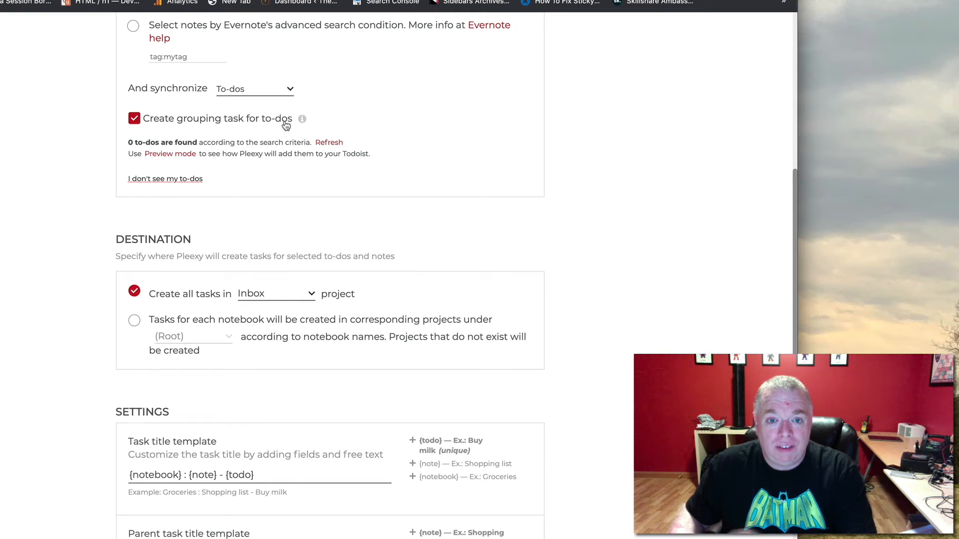
mouse_move(303, 121)
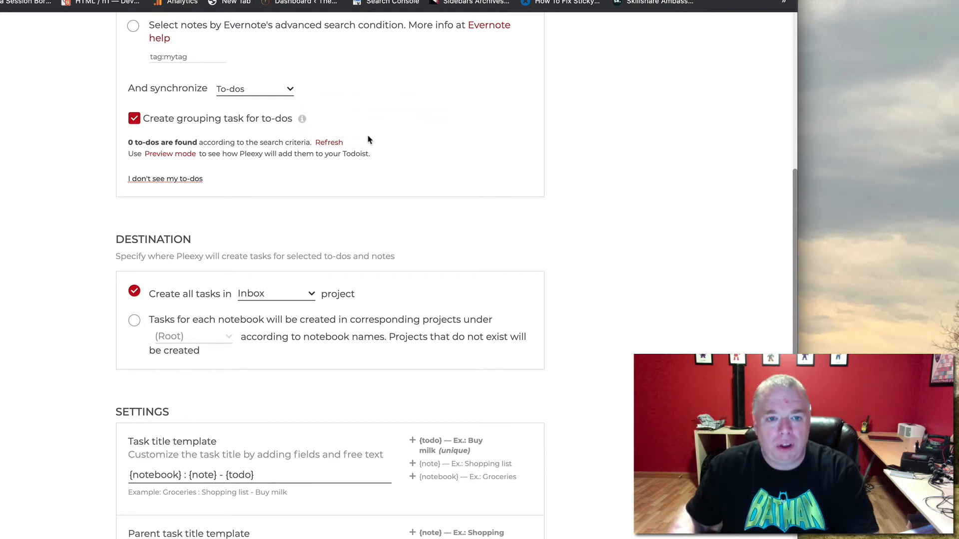
scroll(252, 141, "down", 1)
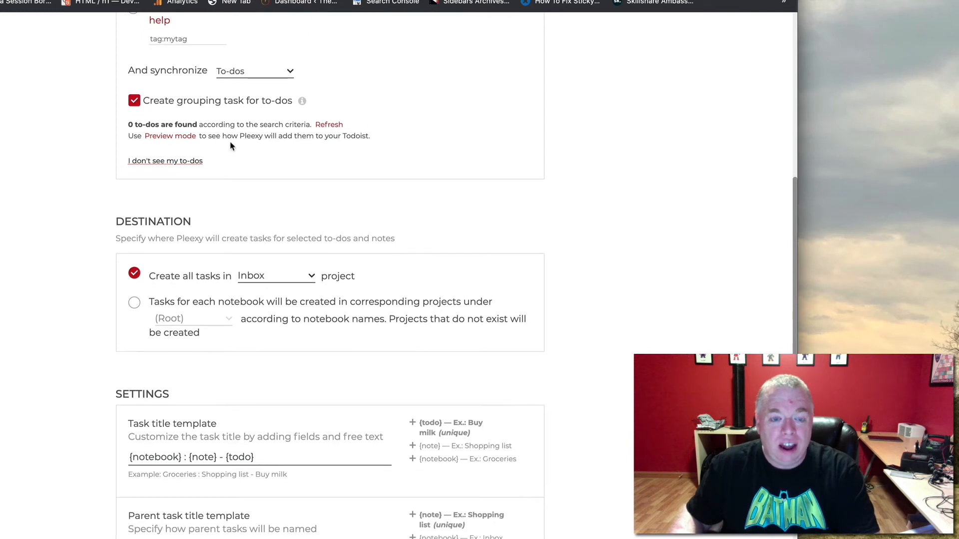
scroll(234, 222, "down", 3)
scroll(235, 213, "down", 6)
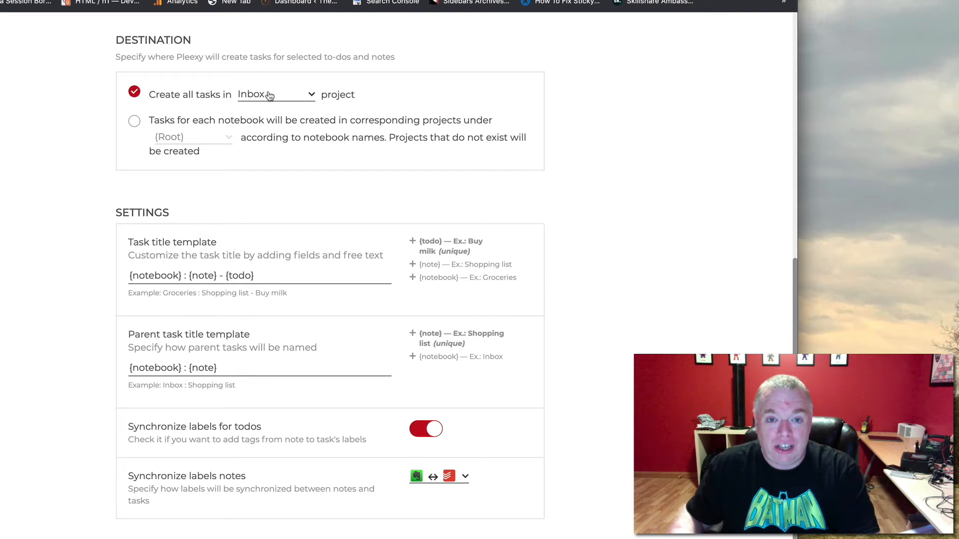
left_click(133, 126)
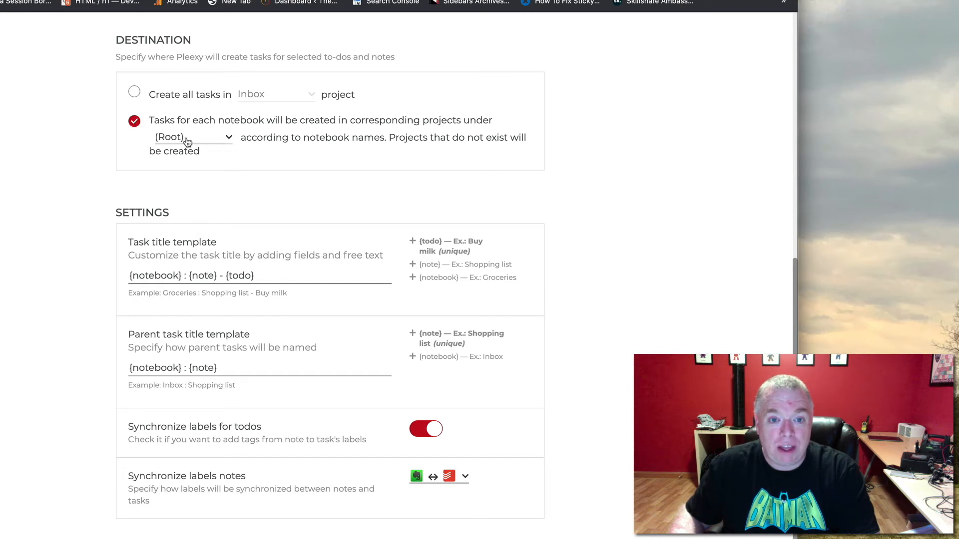
left_click(226, 144)
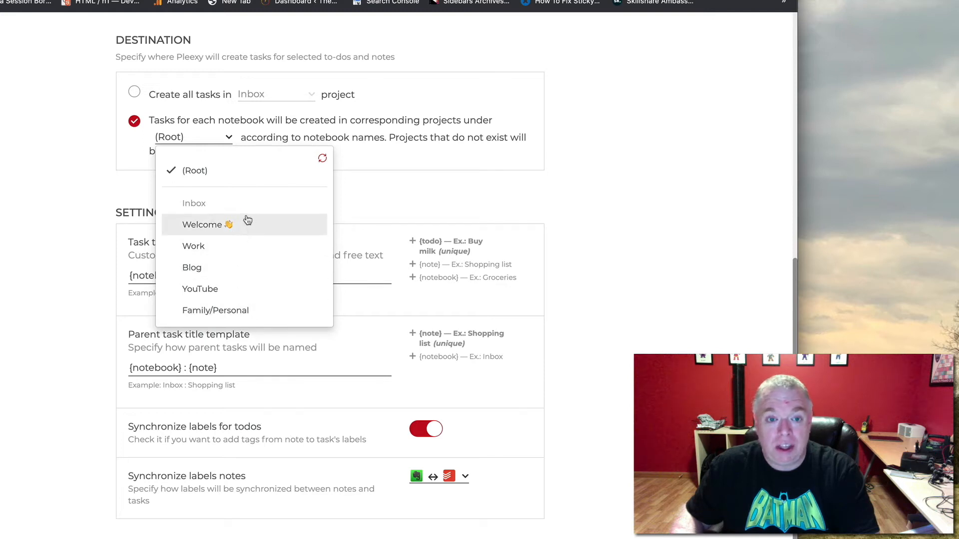
left_click(202, 116)
left_click(135, 94)
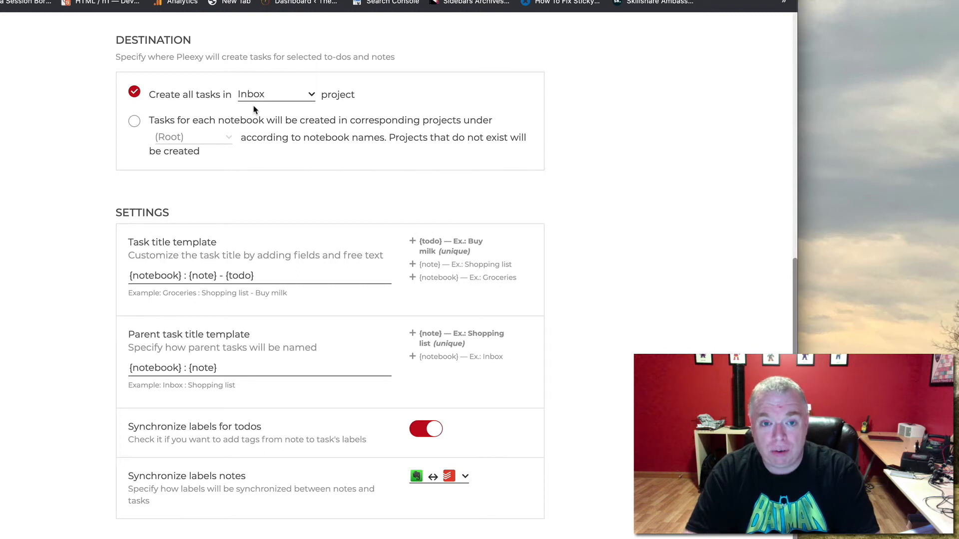
Remove the notebook field and its colon from the task title template, leaving "{note} - {todo}"
scroll(253, 109, "down", 5)
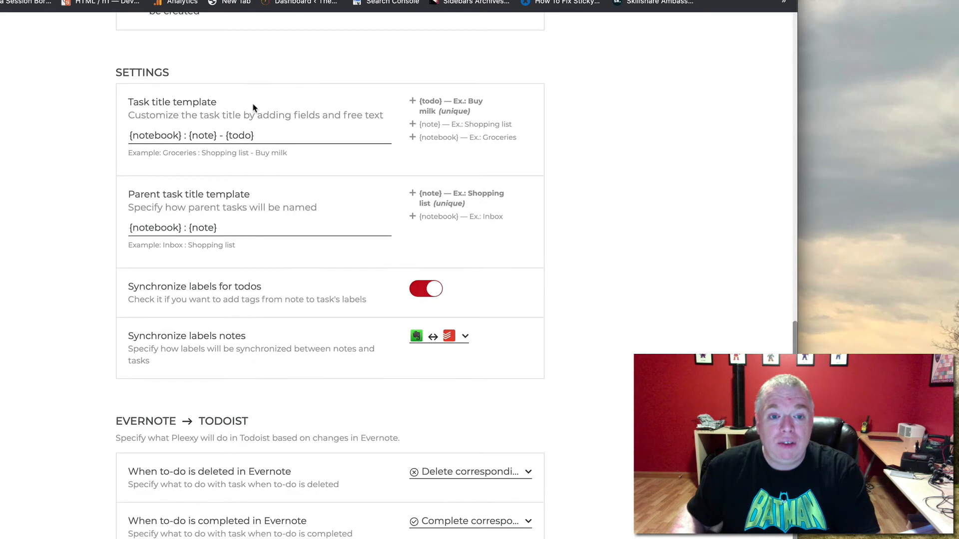
scroll(253, 108, "down", 2)
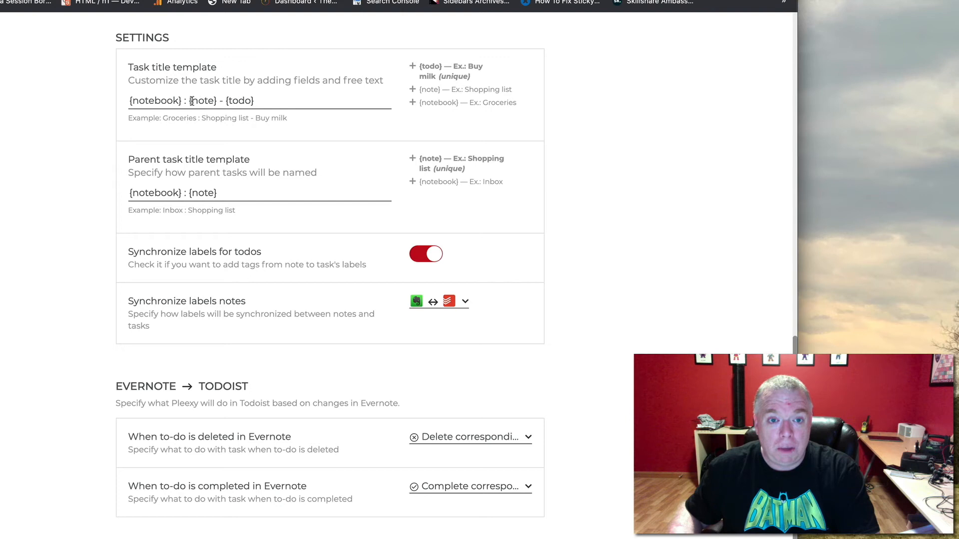
left_click_drag(187, 101, 133, 97)
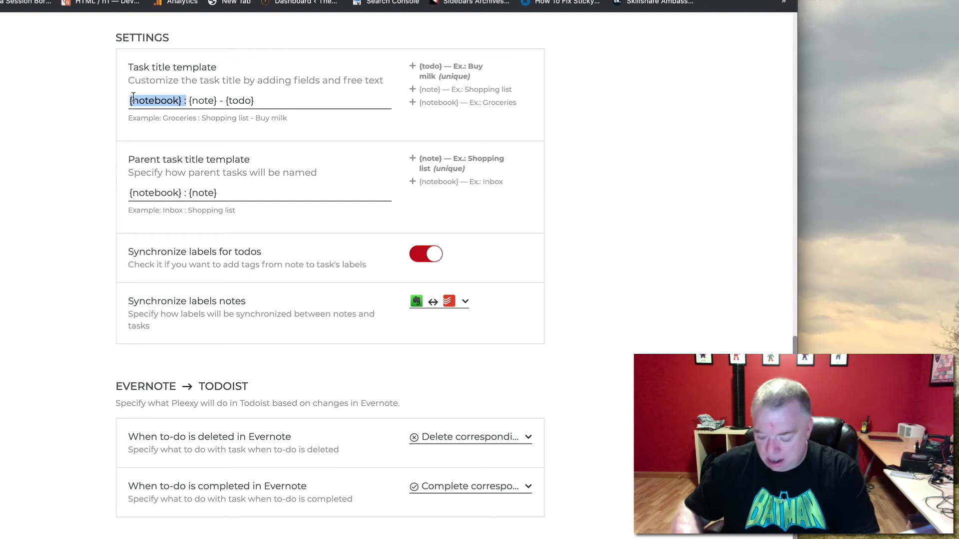
key("BackSpace")
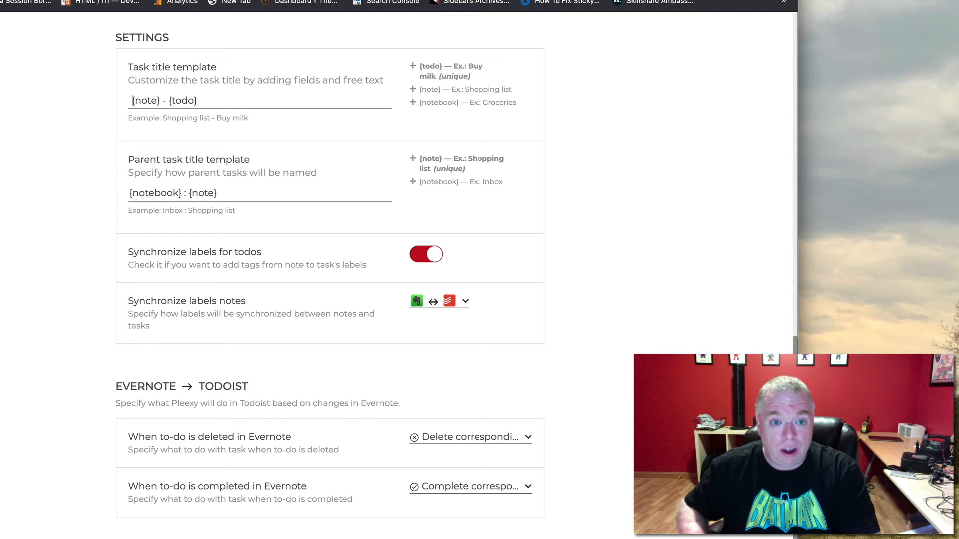
key("Delete")
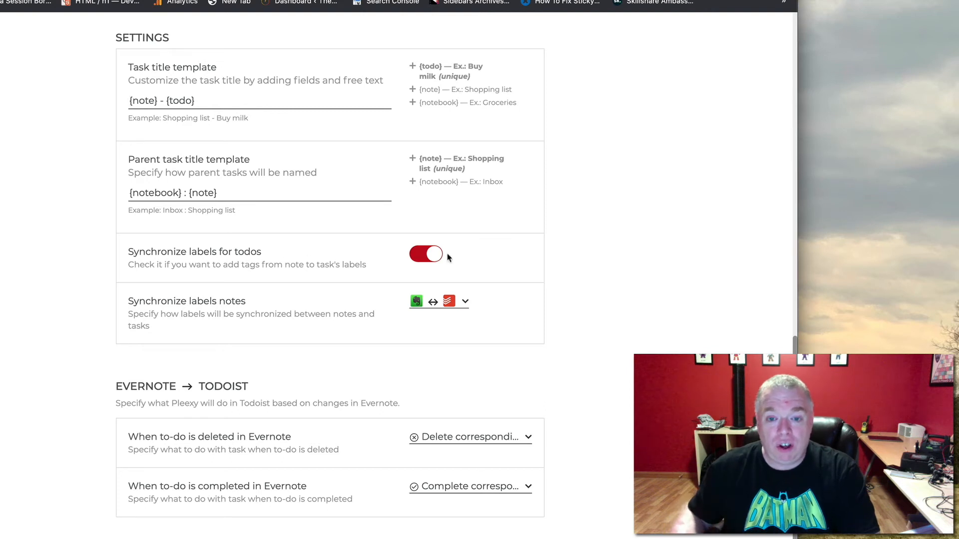
Toggle label synchronization for to-dos off and on, and try Todoist-to-Evernote and no sync for note labels before restoring two-way sync
left_click(433, 257)
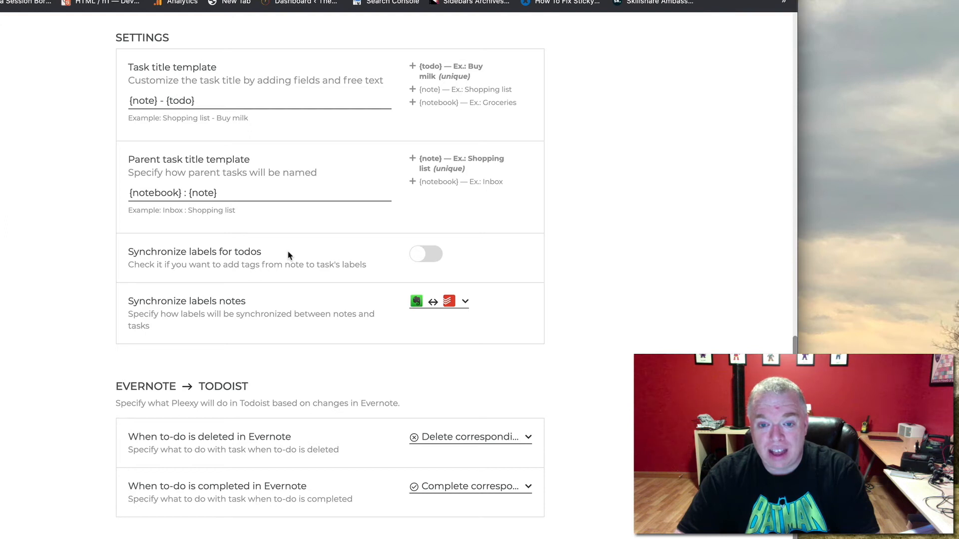
left_click(429, 254)
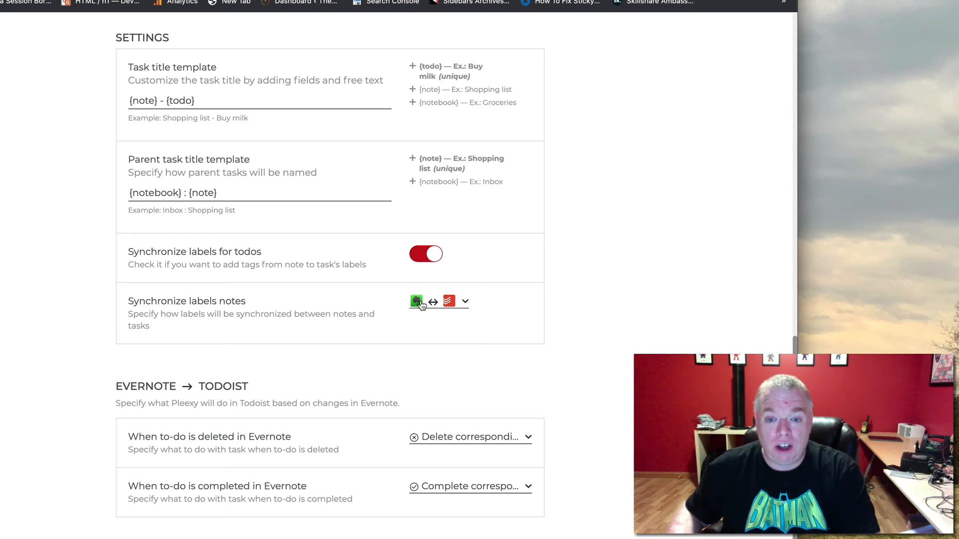
left_click(450, 302)
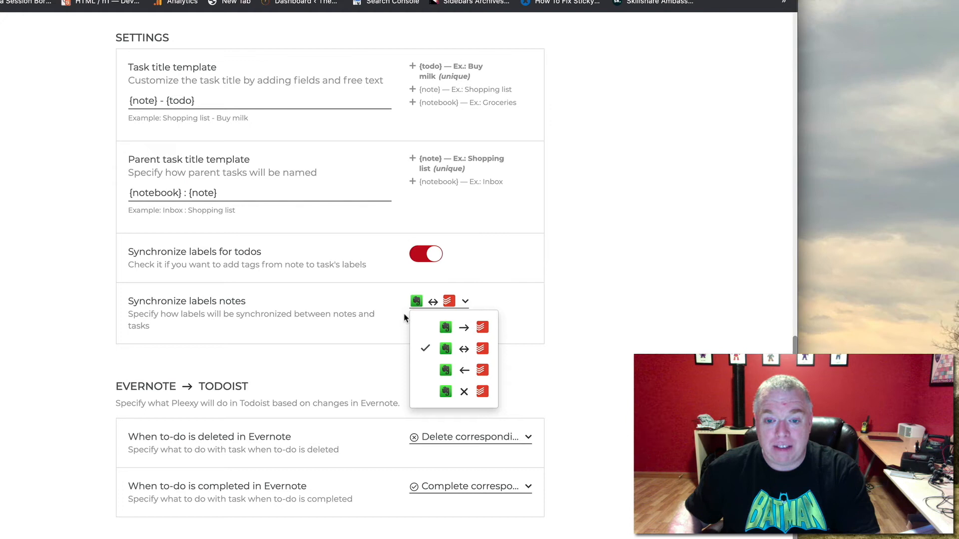
left_click(446, 370)
left_click(443, 302)
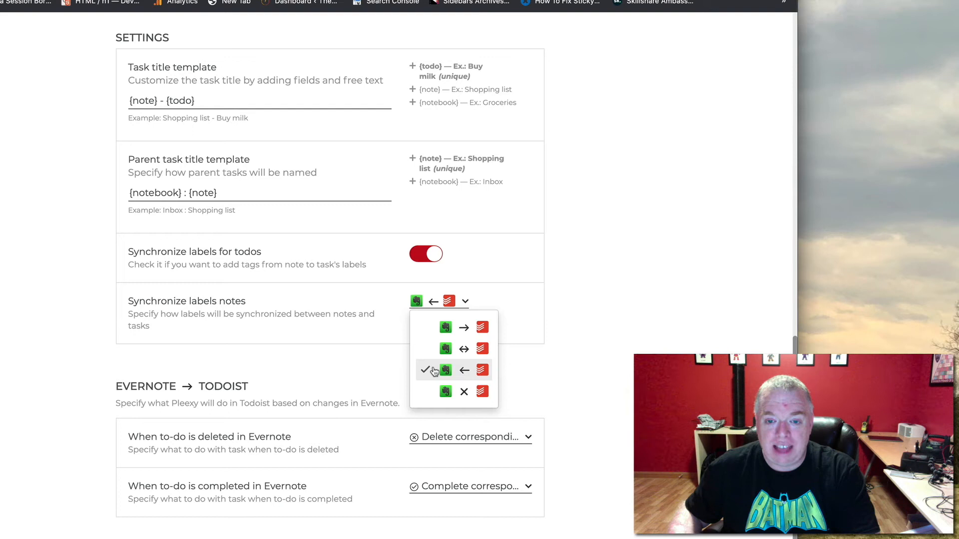
left_click(470, 395)
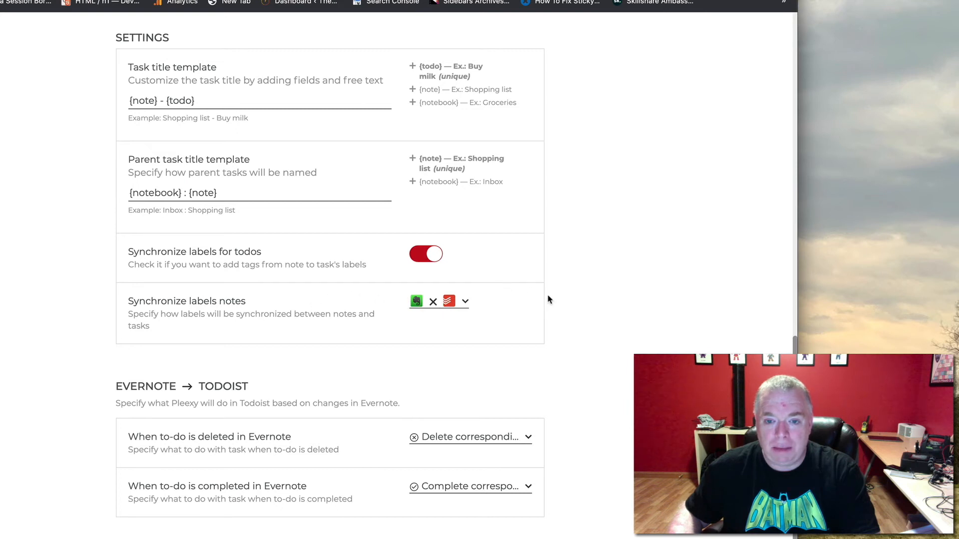
left_click(433, 303)
left_click(453, 350)
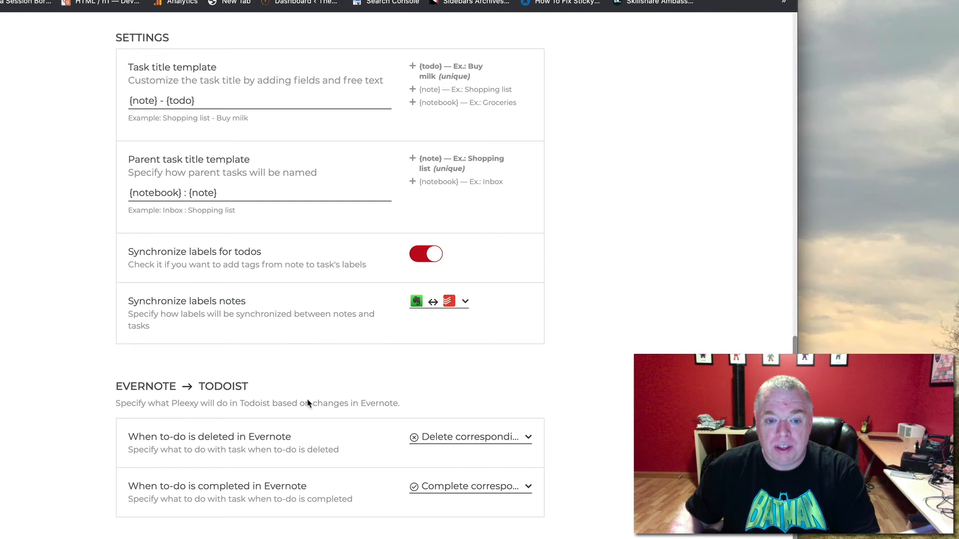
Check the available options for to-dos deleted or completed in Evernote and for tasks completed in Todoist, keeping the current choices
scroll(278, 406, "down", 5)
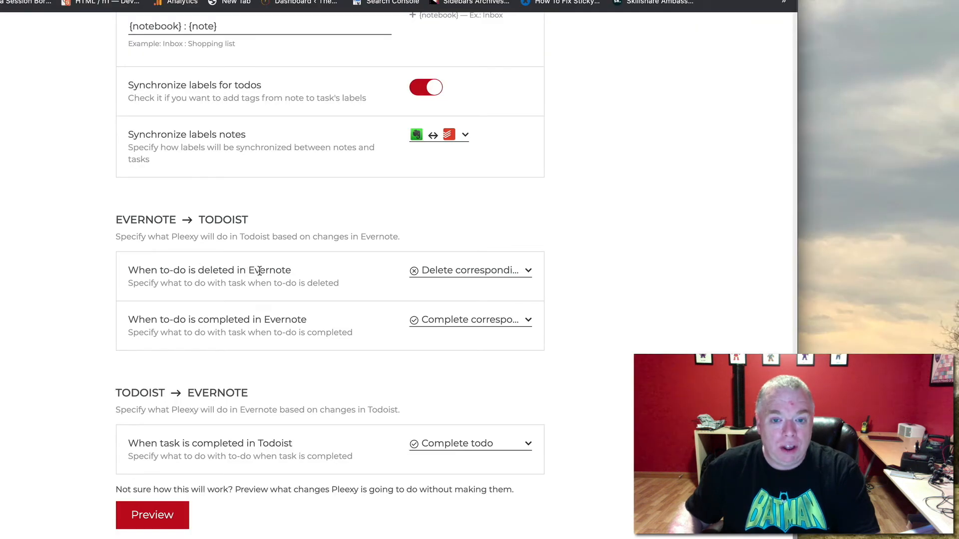
left_click(448, 274)
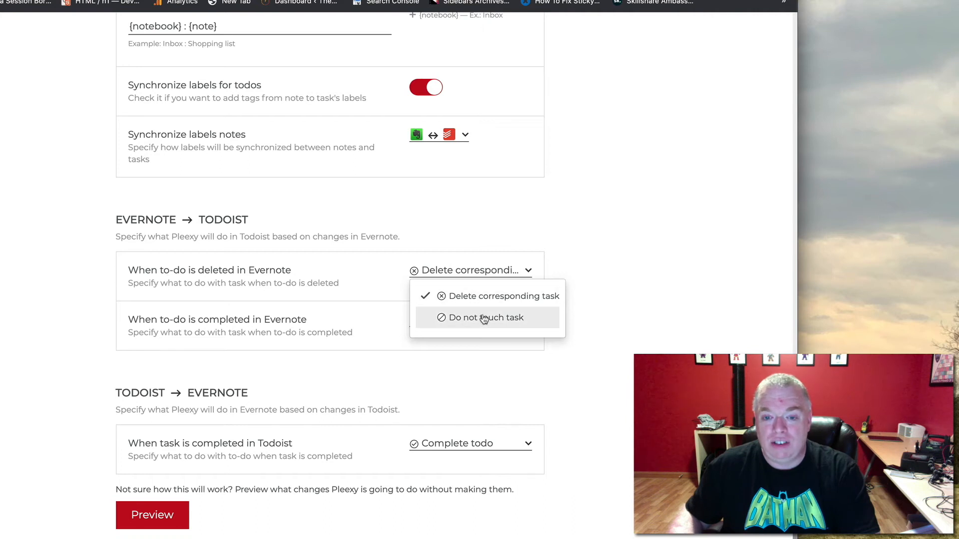
left_click(619, 296)
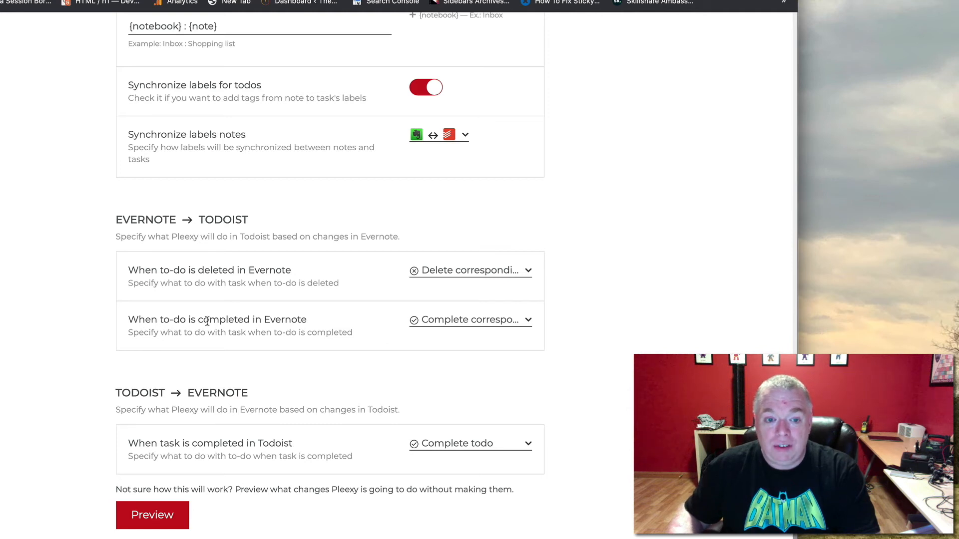
left_click(457, 320)
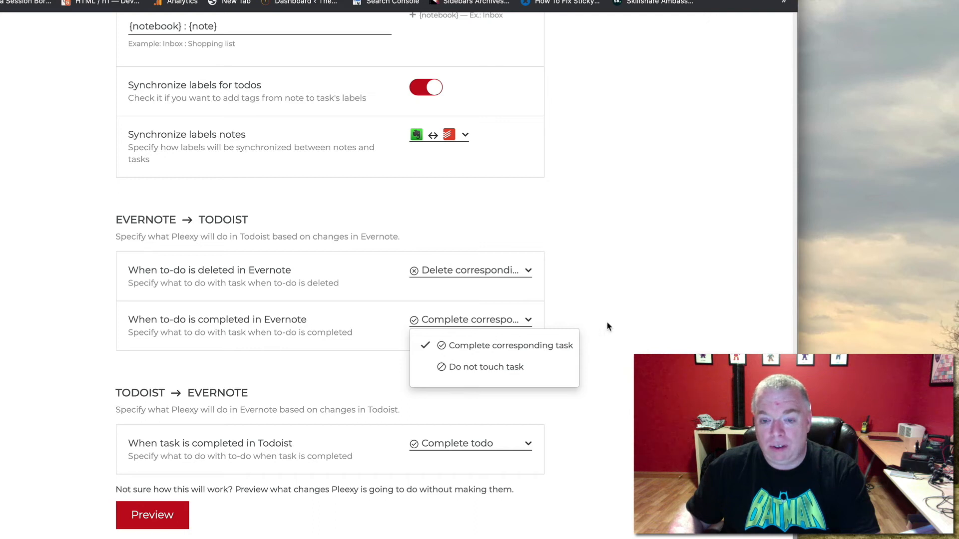
left_click(589, 334)
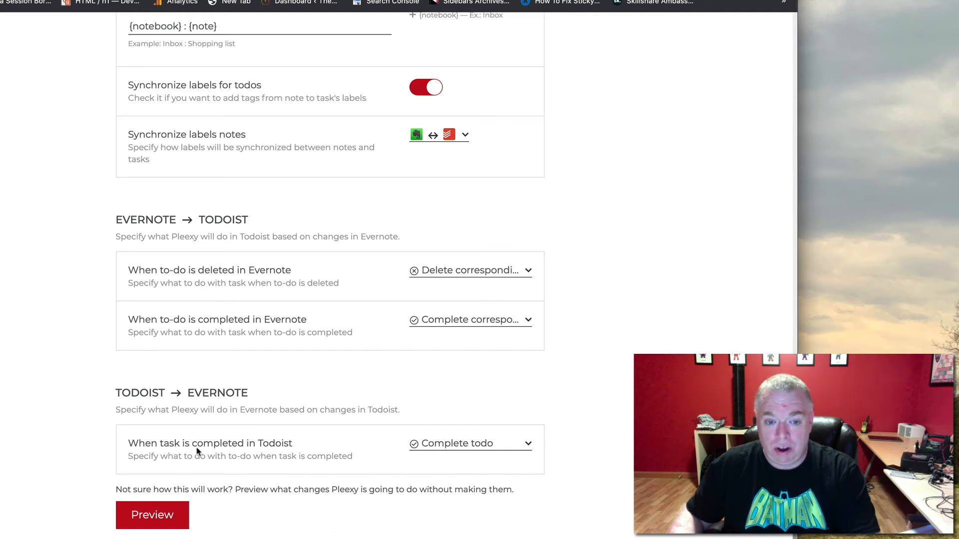
left_click(478, 444)
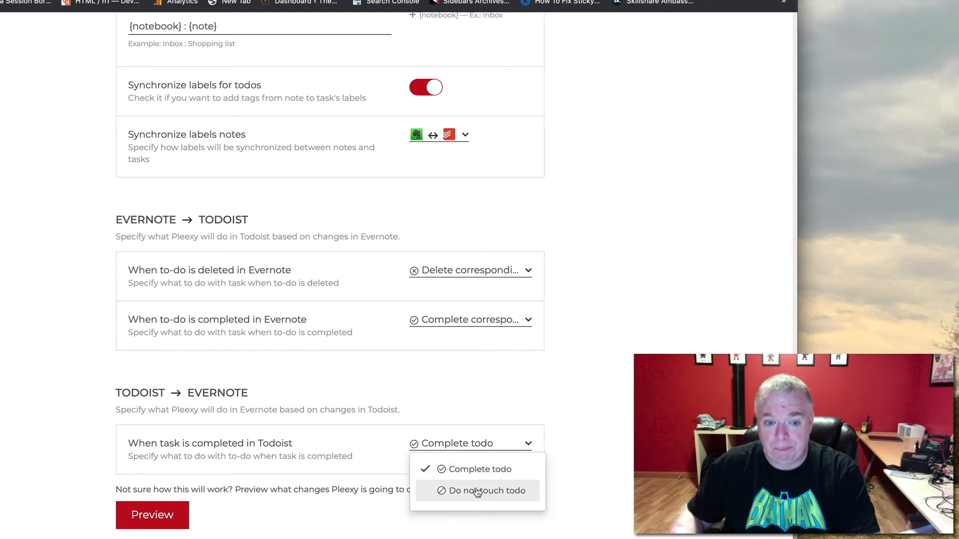
left_click(533, 391)
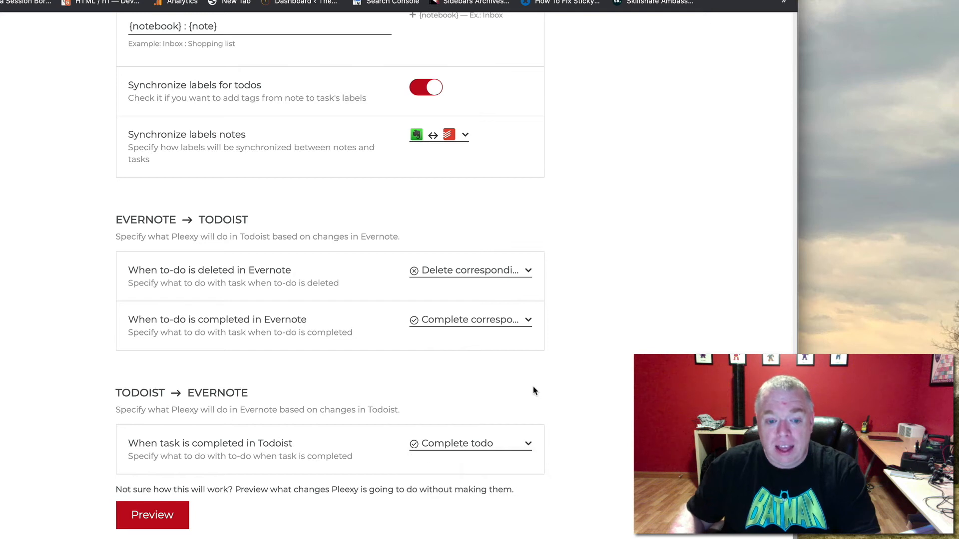
Review the connection's source, destination, title template, label and completion settings
left_click(153, 514)
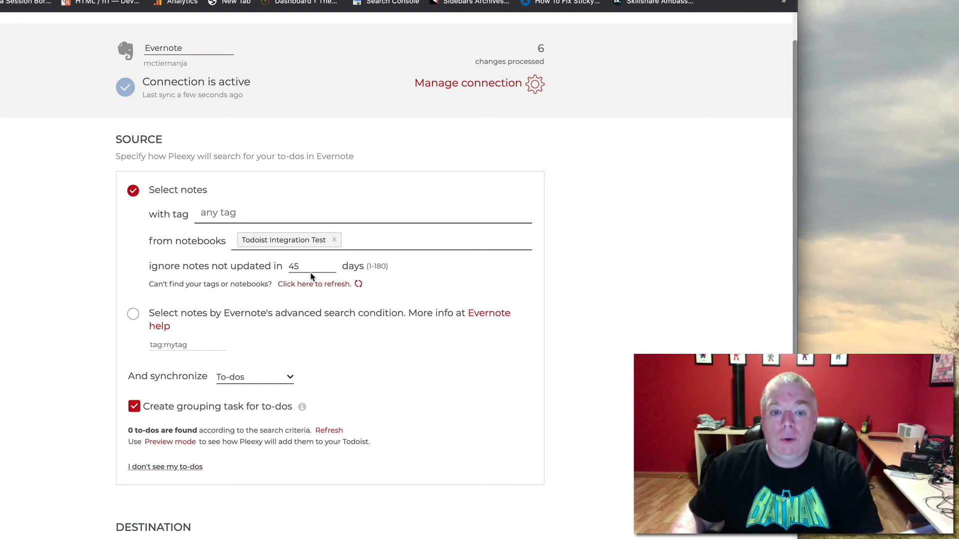
scroll(258, 375, "down", 5)
scroll(252, 381, "up", 5)
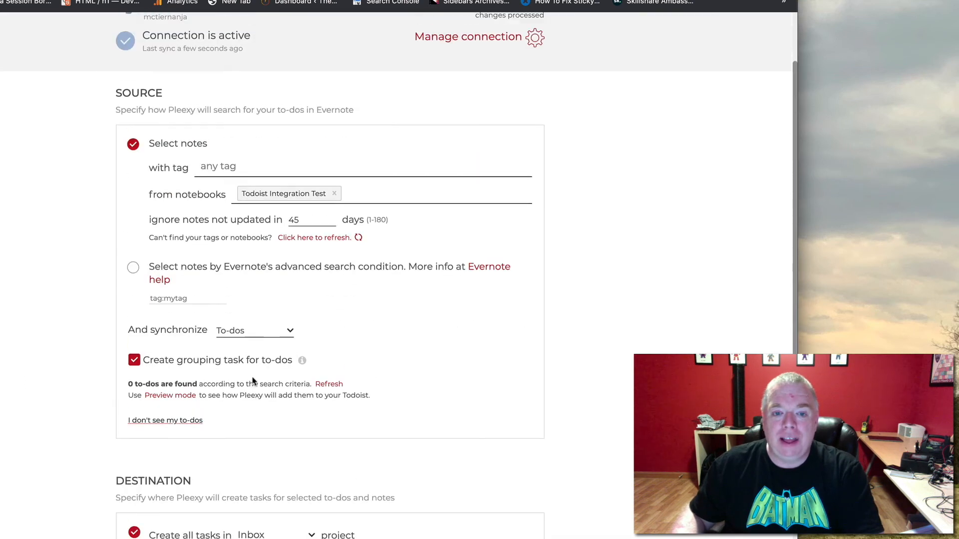
scroll(253, 381, "down", 11)
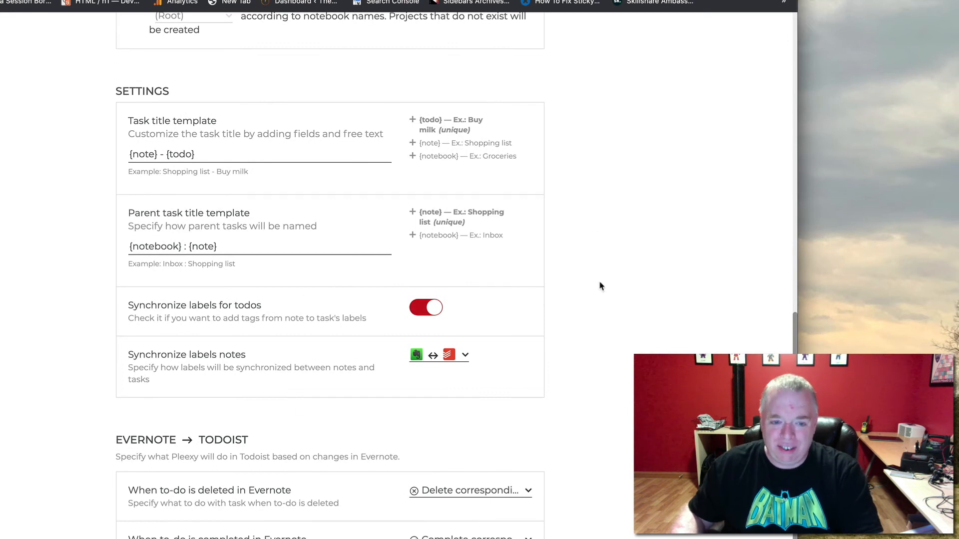
scroll(569, 320, "down", 4)
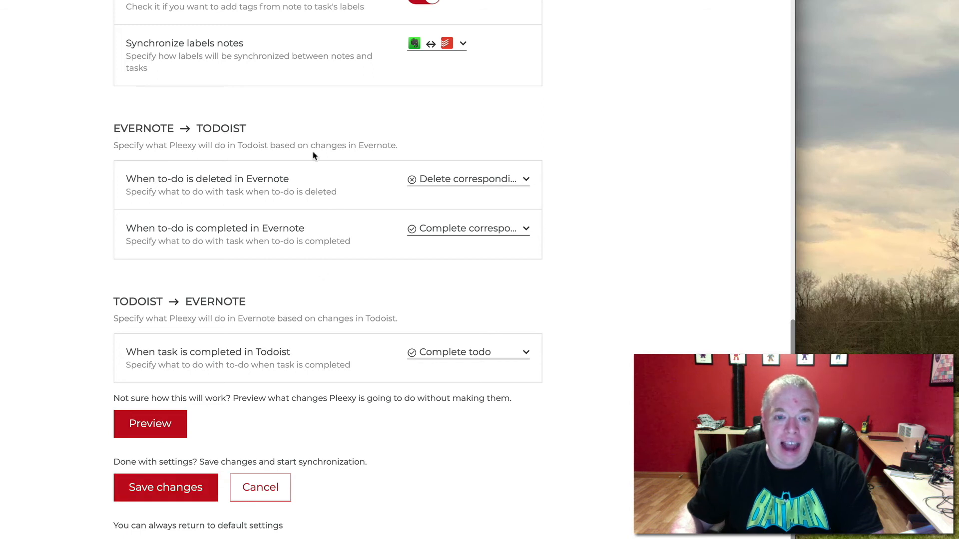
scroll(280, 135, "up", 5)
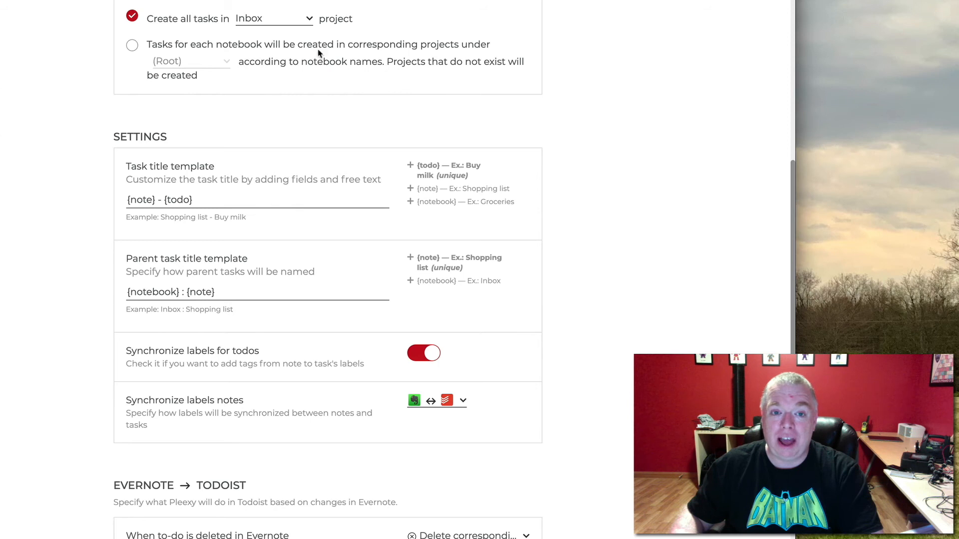
scroll(330, 55, "down", 4)
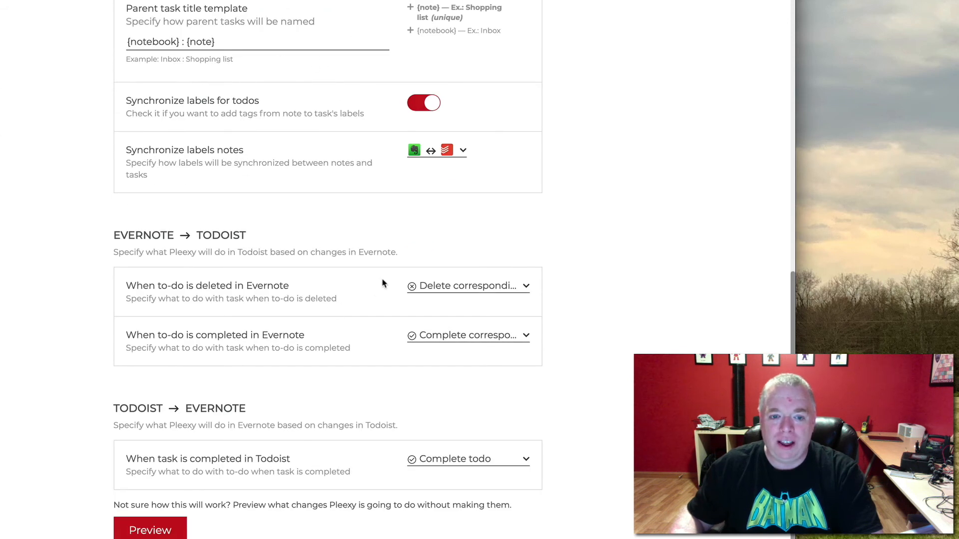
scroll(382, 281, "down", 2)
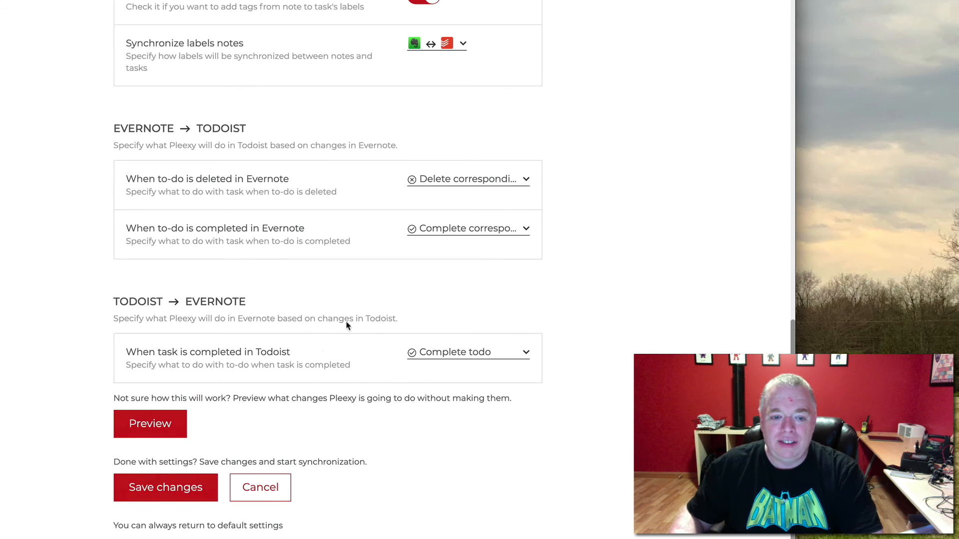
Save the Evernote connection settings, confirm the save and look over the settings summary
left_click(181, 487)
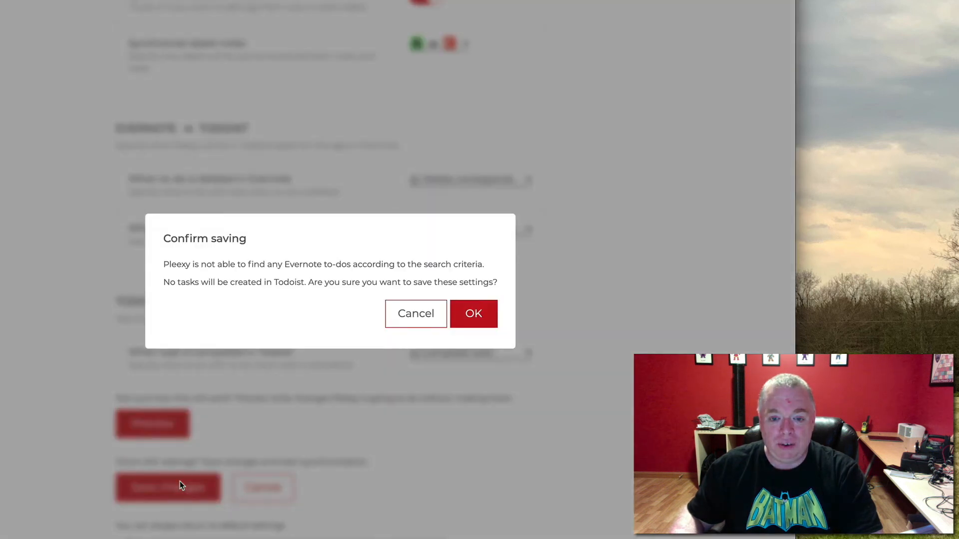
left_click(488, 317)
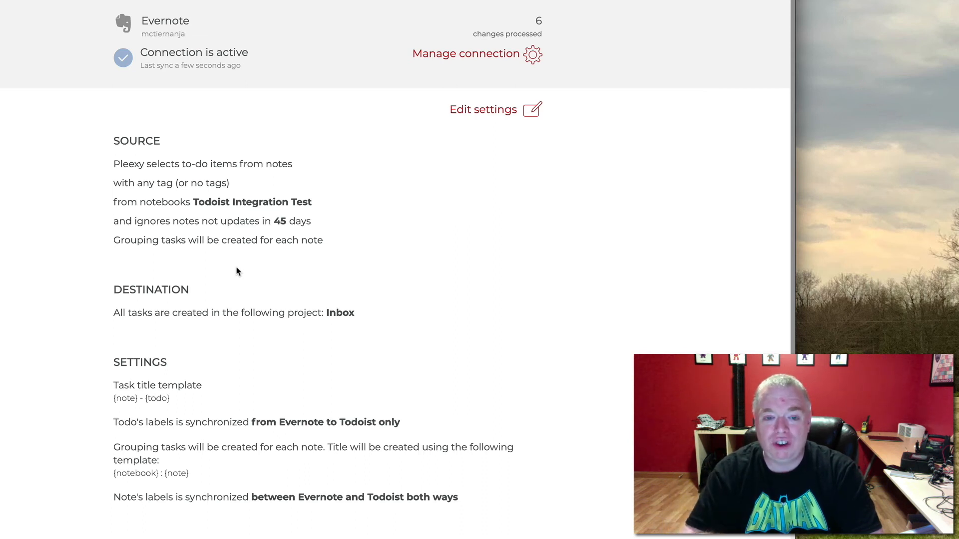
scroll(434, 270, "down", 4)
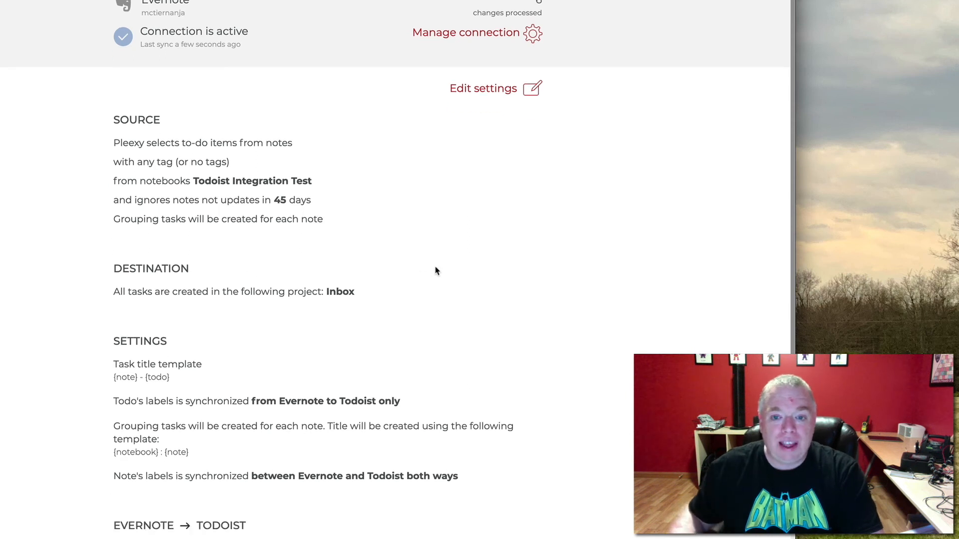
scroll(392, 202, "up", 2)
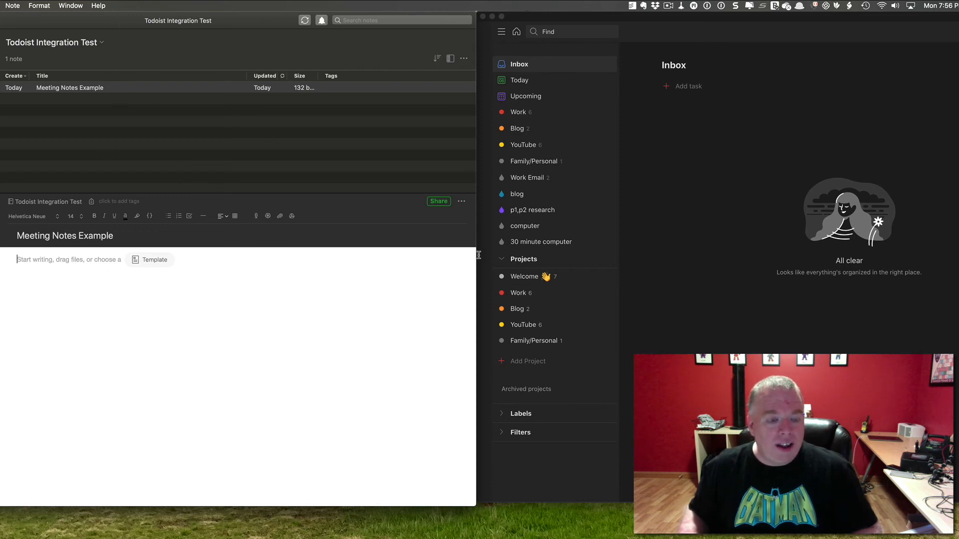
Switch to Evernote and write "This is a simple note" in the body of the Meeting Notes Example note
type("This issue")
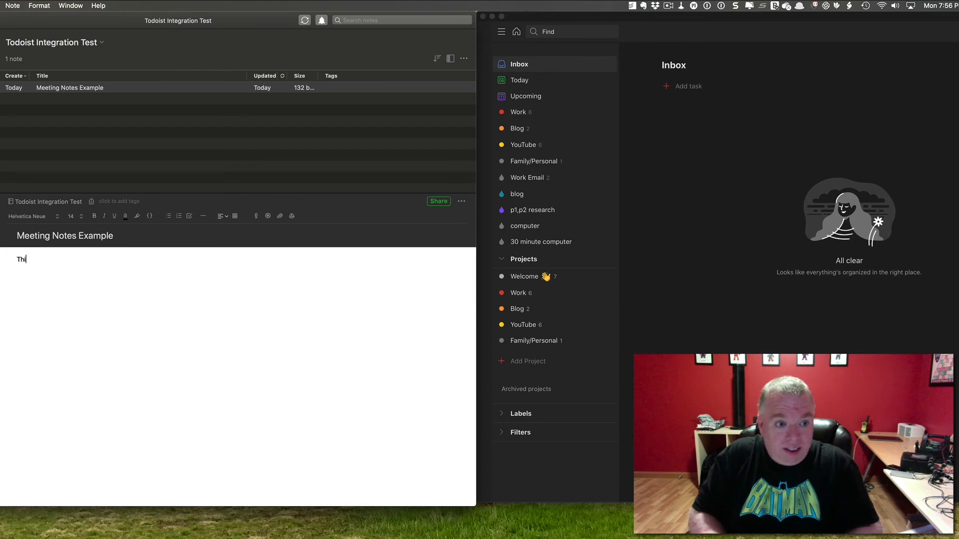
key("BackSpace")
key("BackSpace")
key("BackSpace")
key("BackSpace")
type("a asi")
key("BackSpace")
key("BackSpace")
key("BackSpace")
type("simple note")
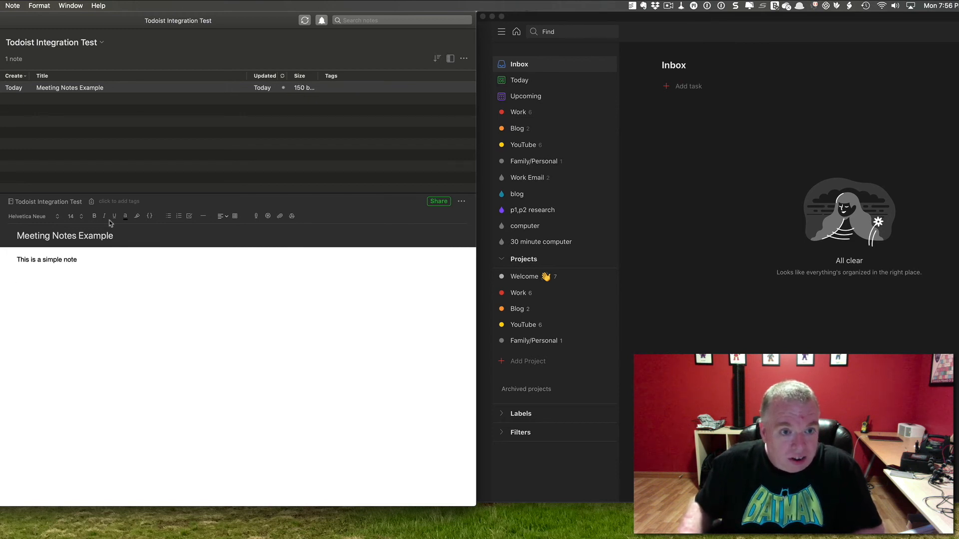
Add a checklist below the text with Schedule Call, Pick up Groceries, Take Notes on Lesson and Publish YouTube Video
left_click(192, 217)
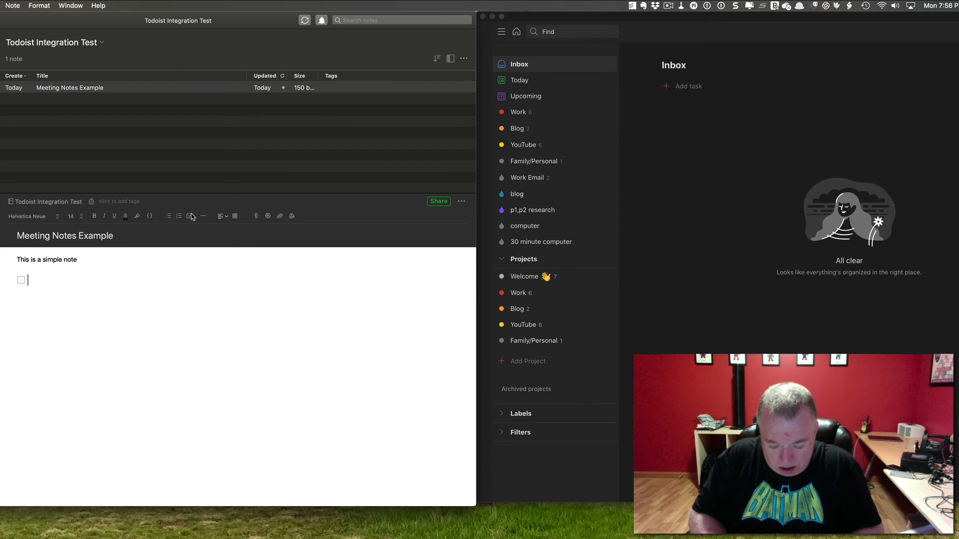
type("Sche")
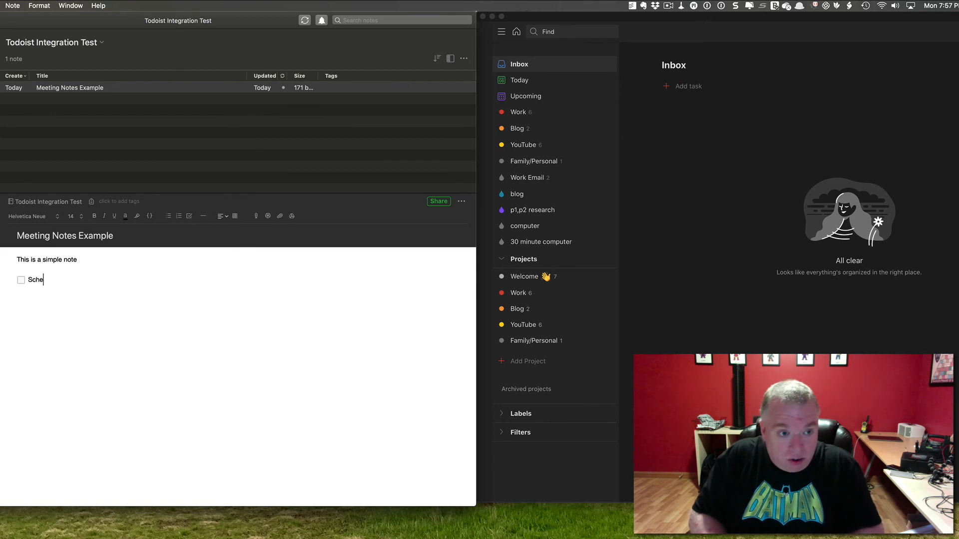
type("dule Call")
key("Return")
type("Pick up Gro")
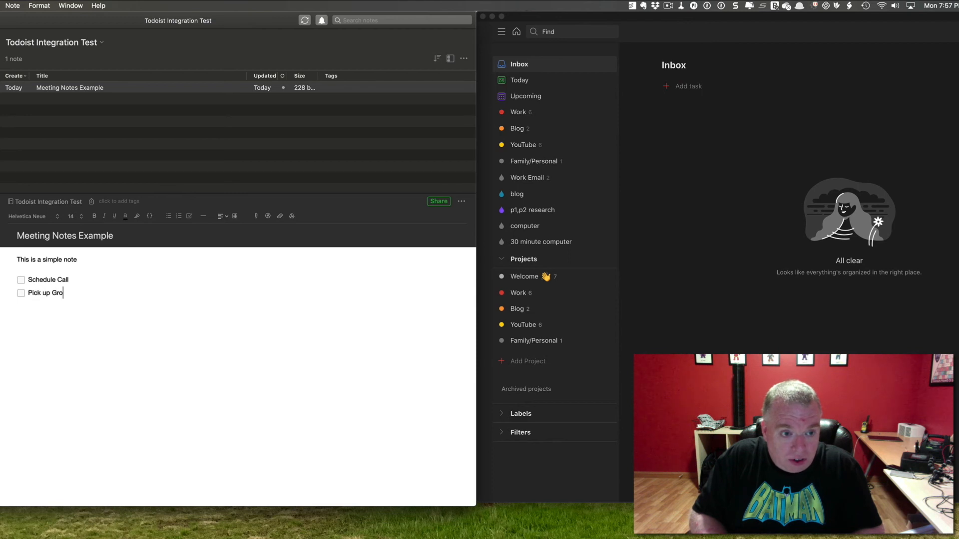
type("cer")
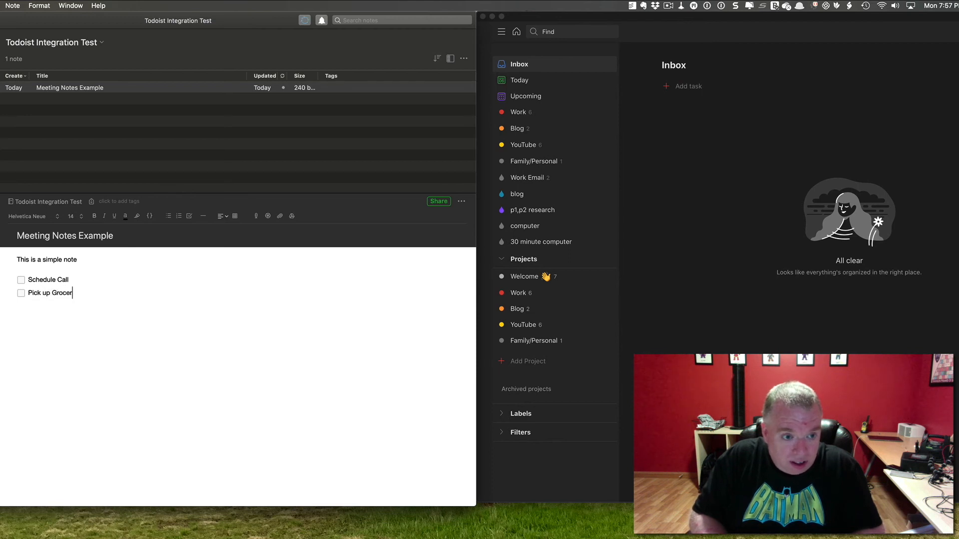
type("ies")
key("Return")
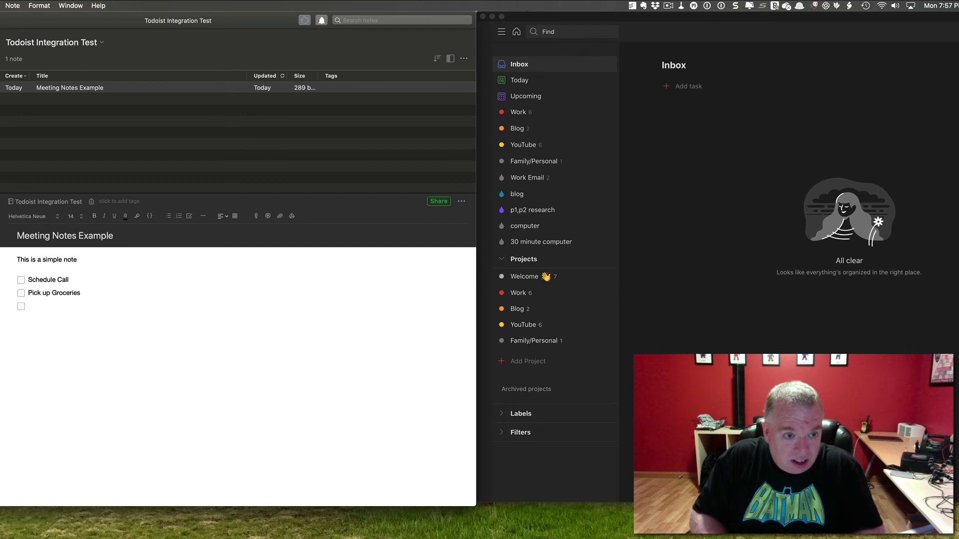
type("Tak")
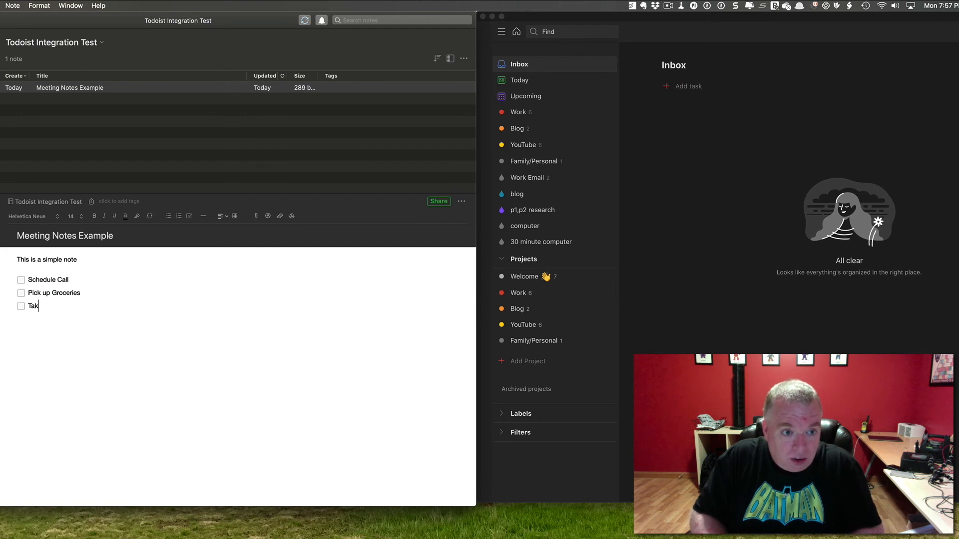
type("e Notes on Lesson ")
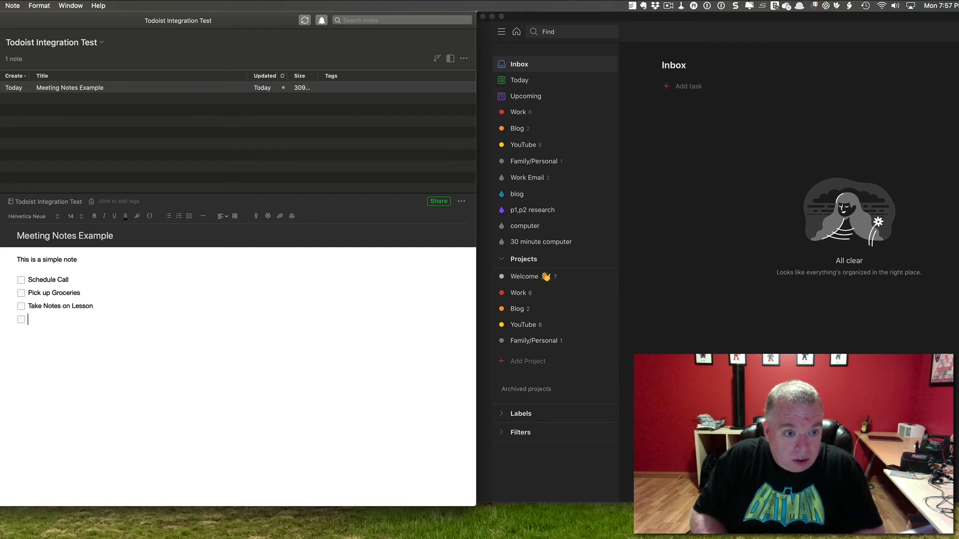
type("Publish YouTube")
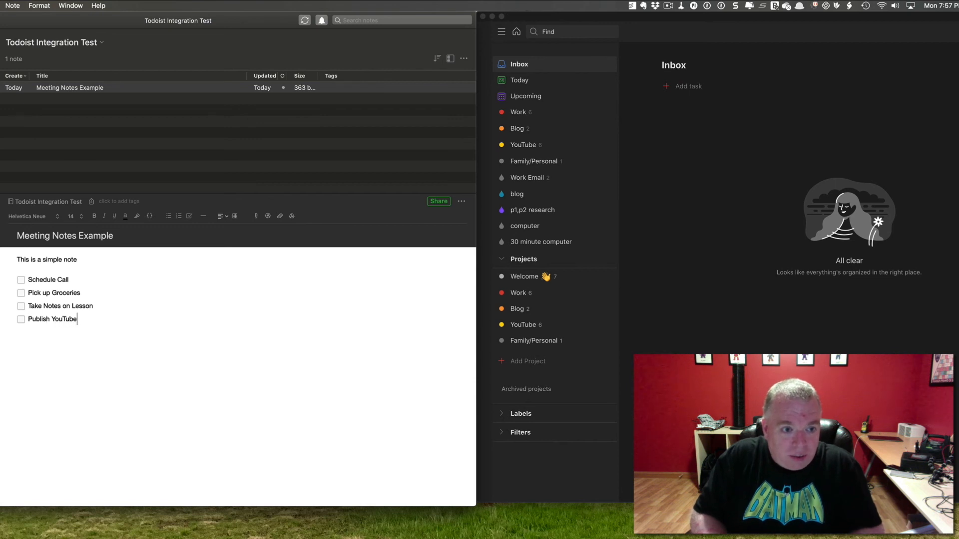
key("Return")
key("Return")
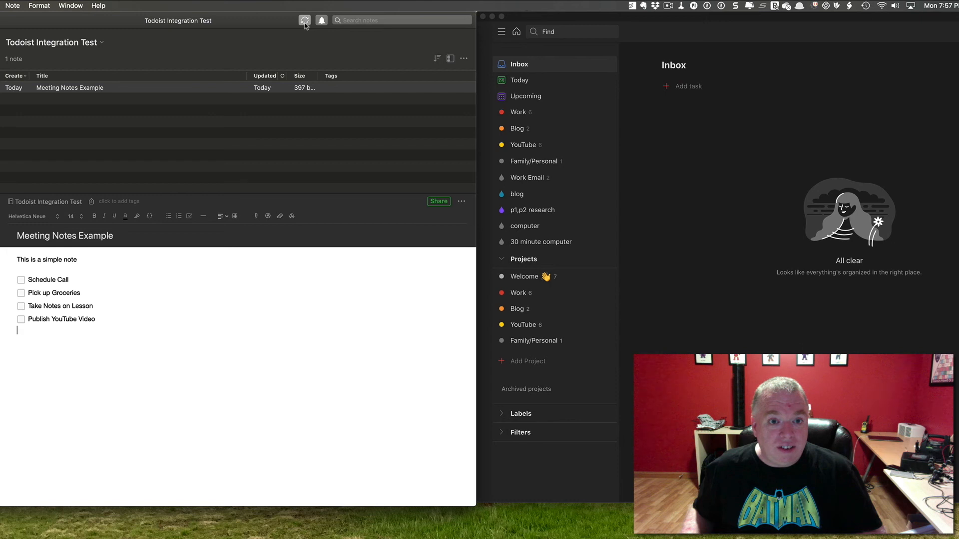
Sync Evernote, then complete the Meeting Notes Example - Schedule Call task in the Todoist Inbox
left_click(304, 20)
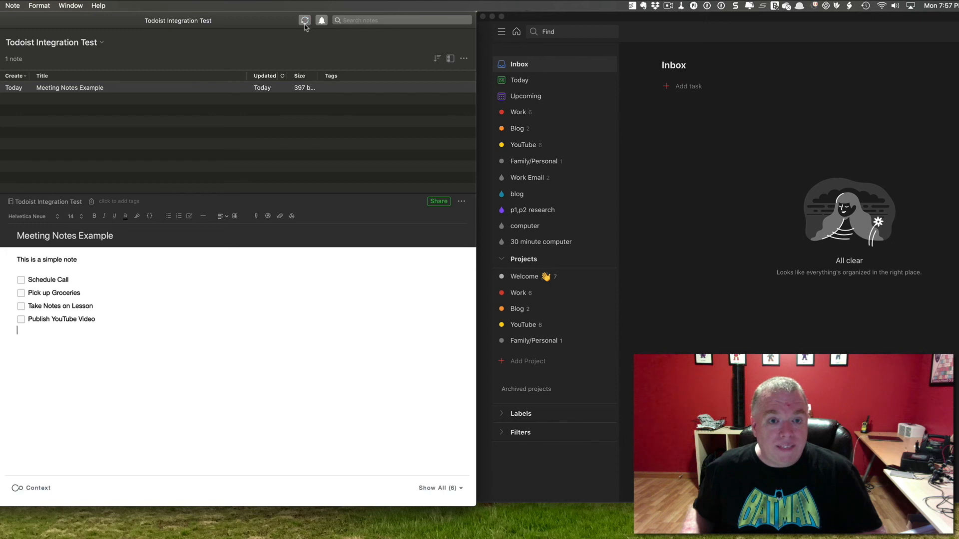
left_click(642, 21)
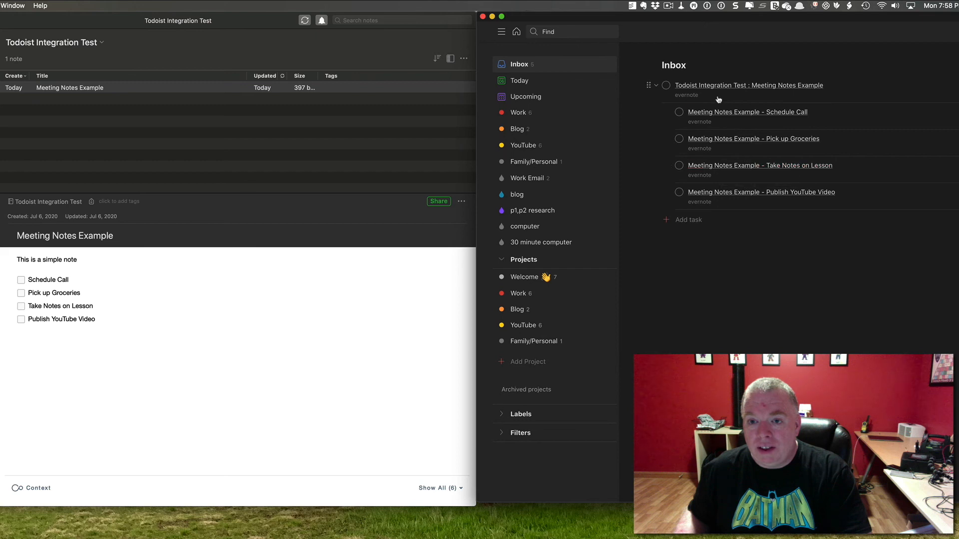
left_click(680, 113)
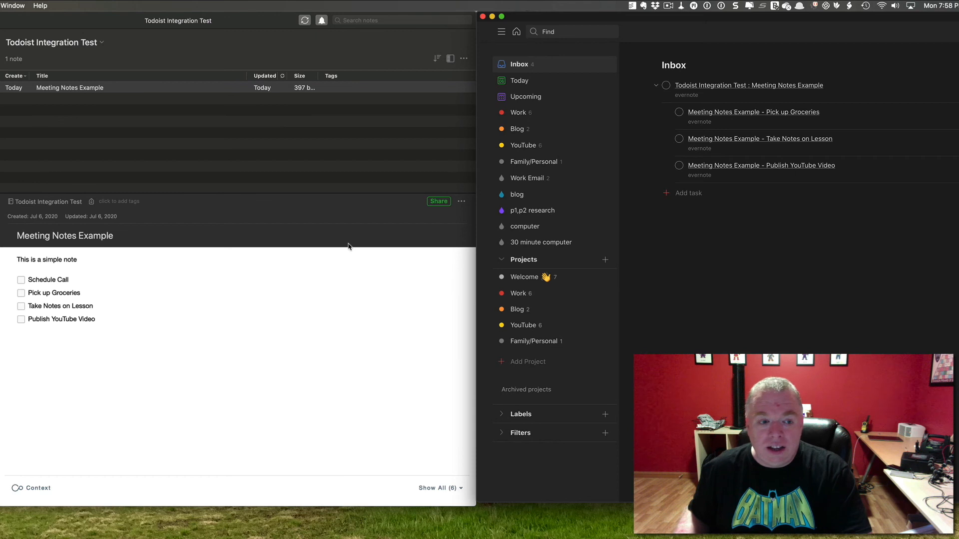
Return to Evernote, sync it and check off Pick up Groceries in the Meeting Notes Example note
left_click(324, 284)
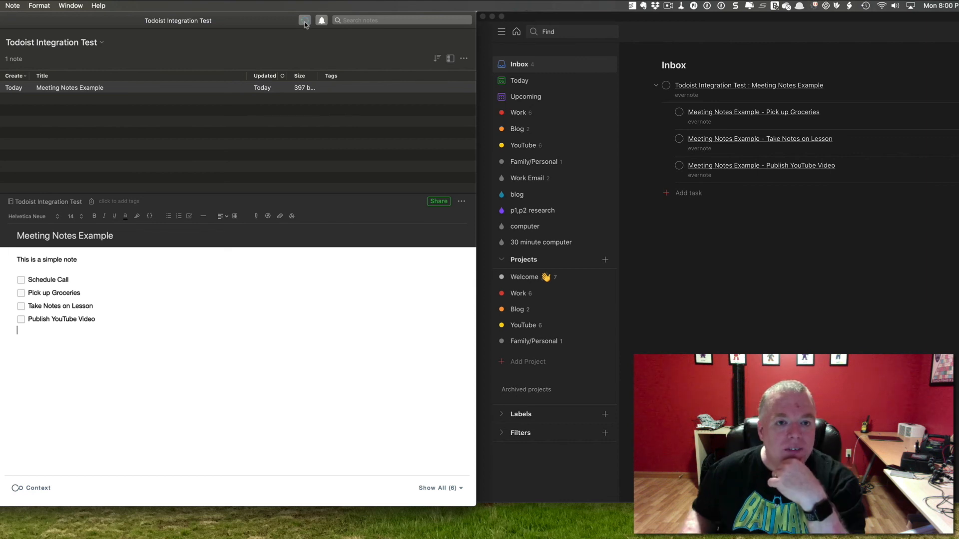
left_click(305, 22)
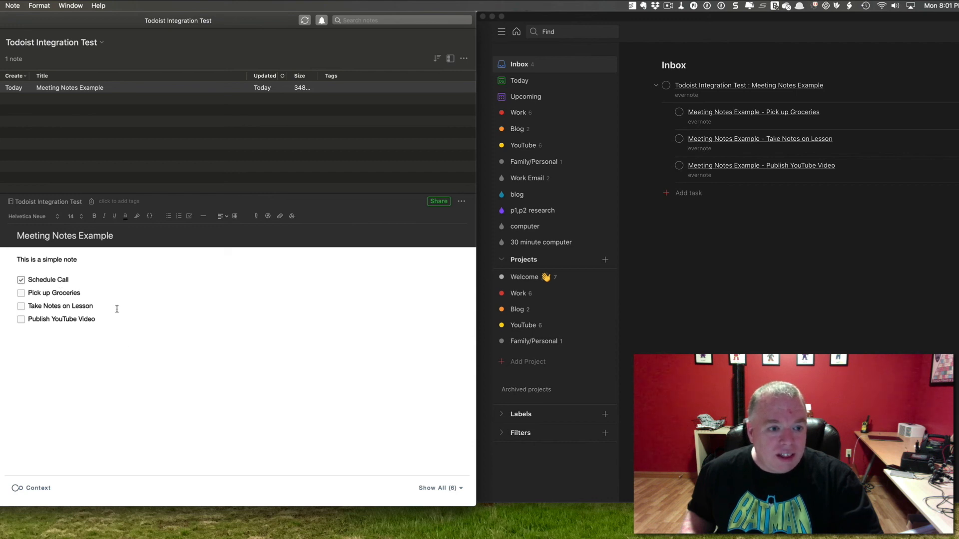
left_click(21, 294)
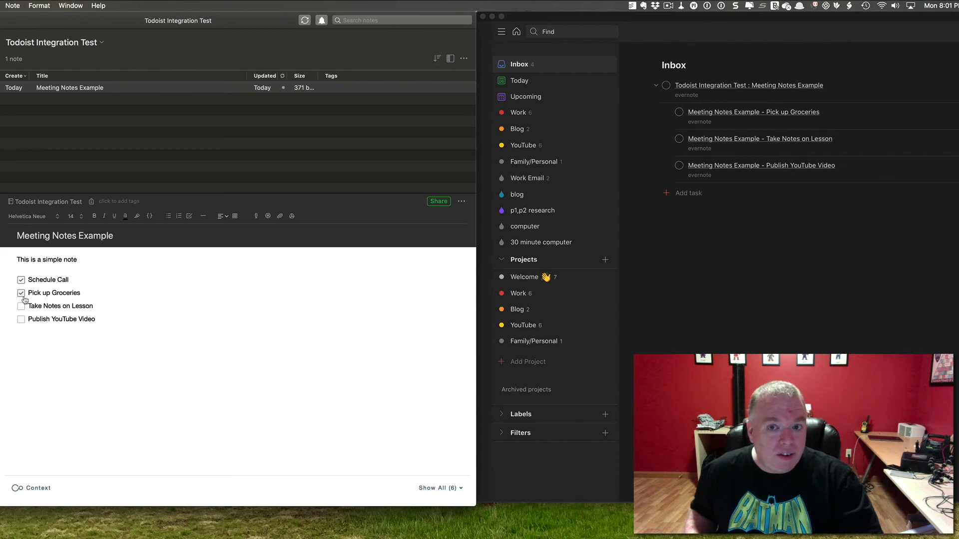
Switch to Todoist, complete the Meeting Notes Example - Take Notes on Lesson task, and sync Evernote again
left_click(608, 16)
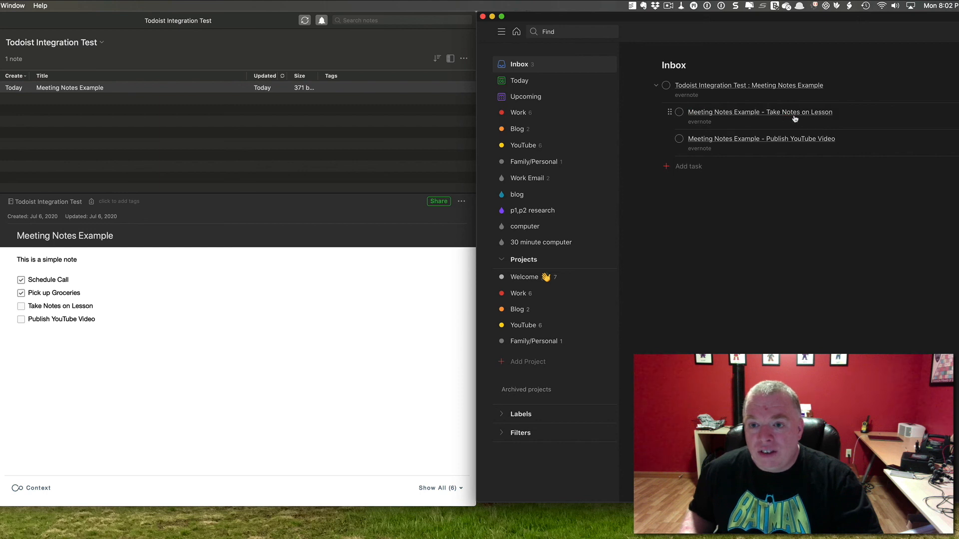
left_click(680, 112)
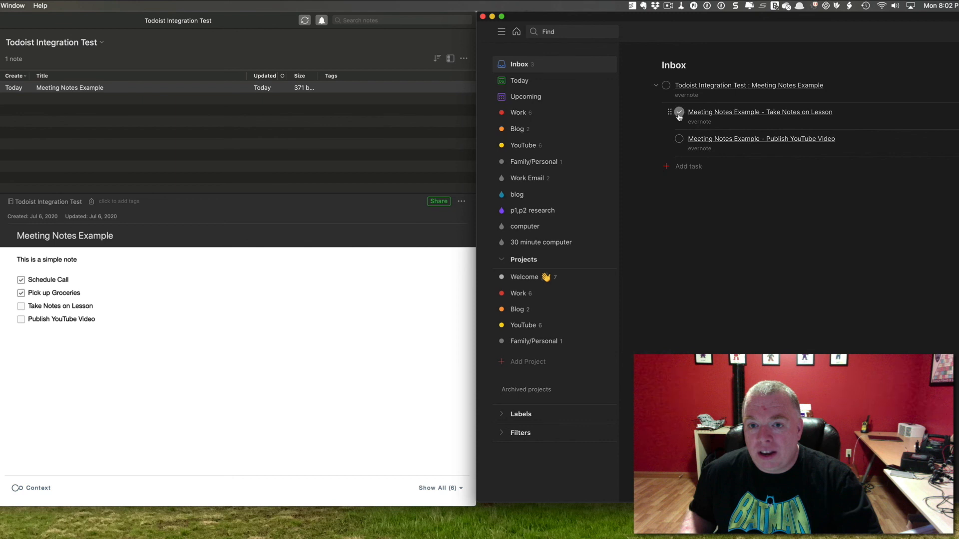
left_click(304, 20)
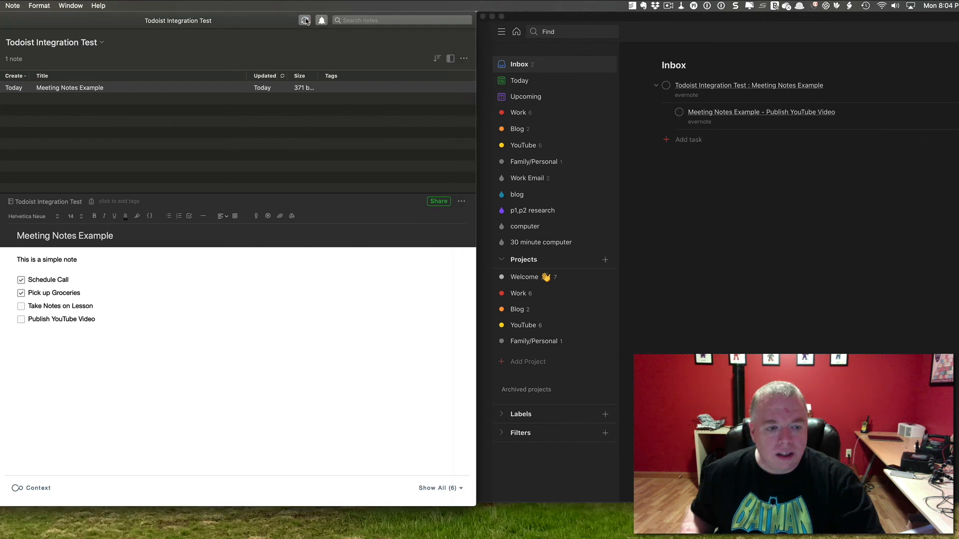